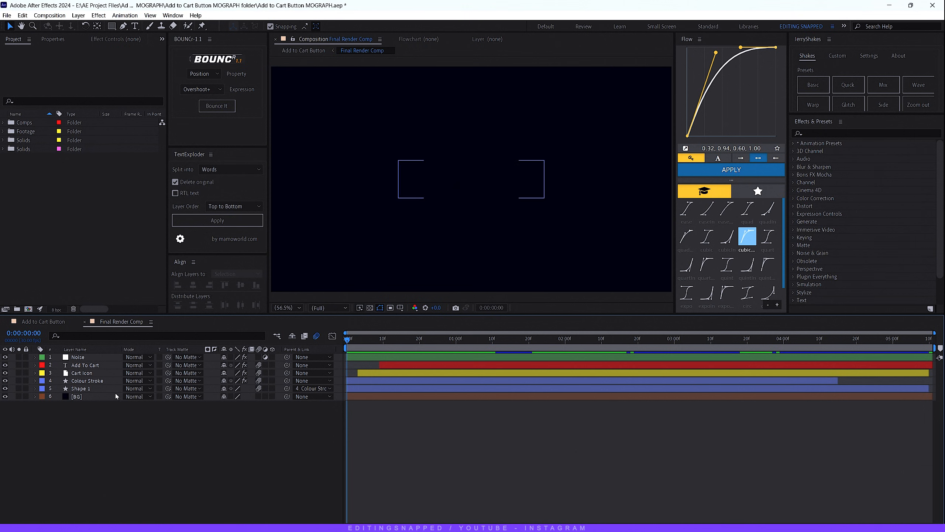
- Hide every layer in the composition except the BG solid, and check the BG layer's effect controls
{"action": "left_click_drag", "start_coordinate": [7, 364], "coordinate": [5, 397]}
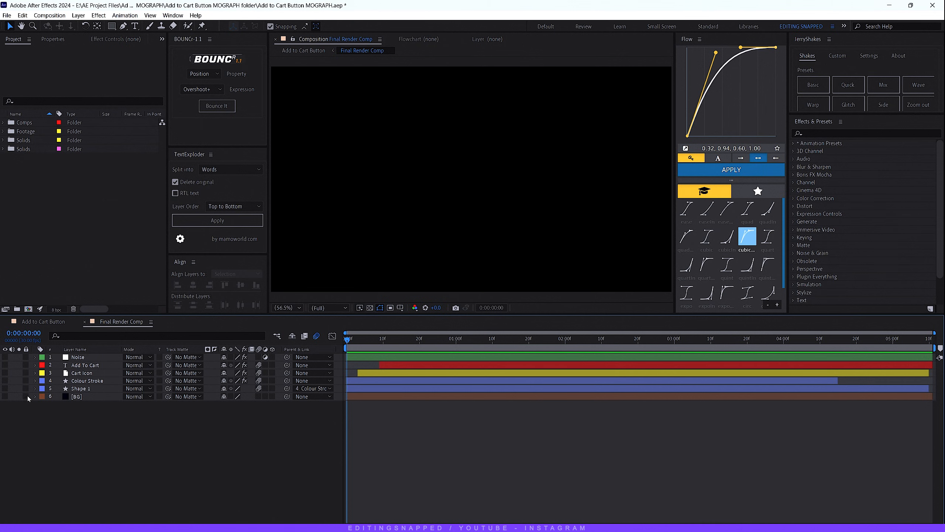
{"action": "left_click", "coordinate": [5, 396]}
{"action": "left_click", "coordinate": [88, 400]}
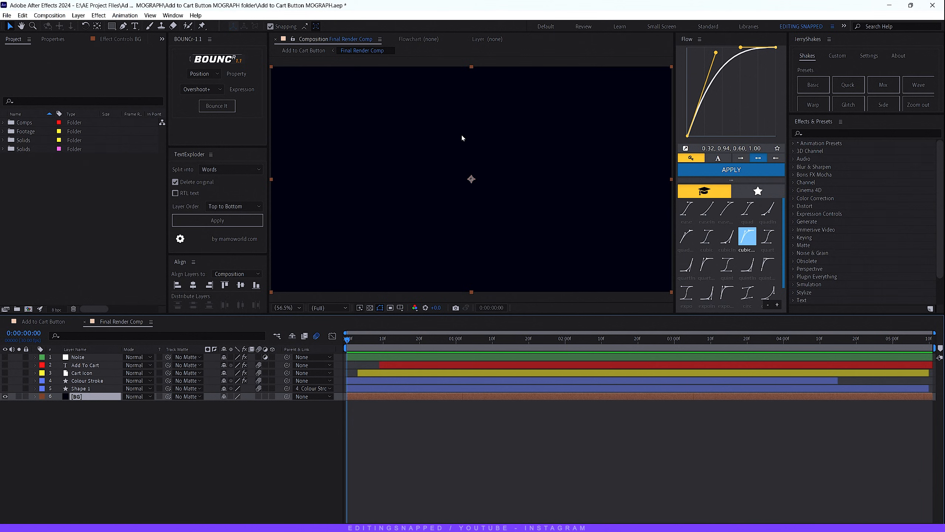
{"action": "left_click", "coordinate": [214, 448]}
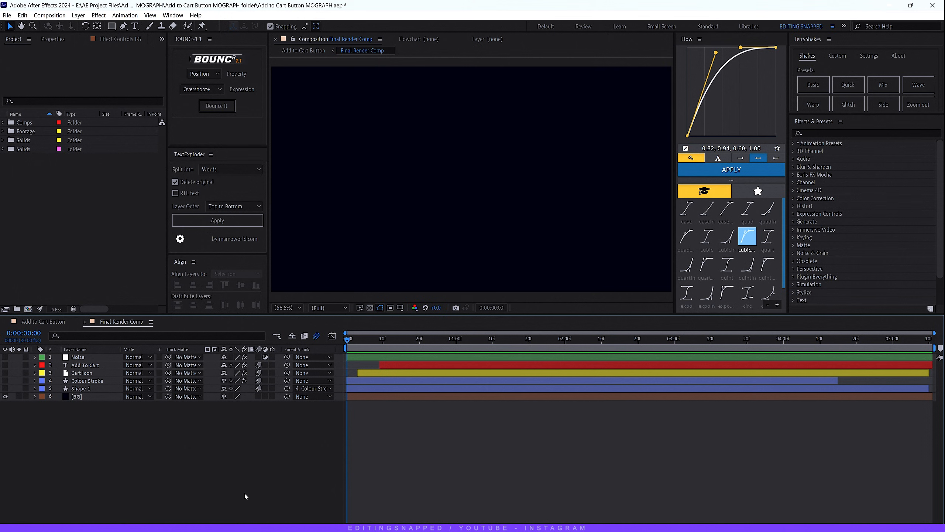
{"action": "left_click", "coordinate": [81, 397]}
{"action": "left_click", "coordinate": [112, 42]}
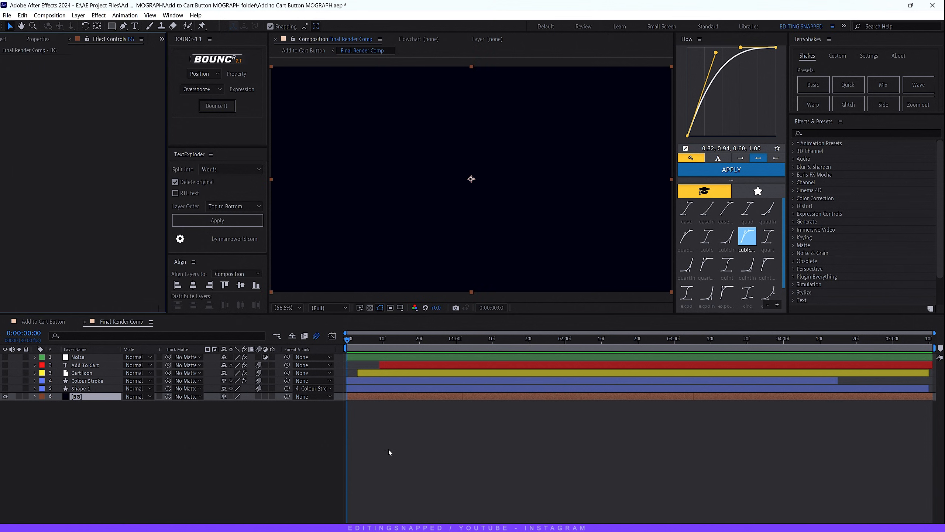
{"action": "left_click", "coordinate": [79, 445]}
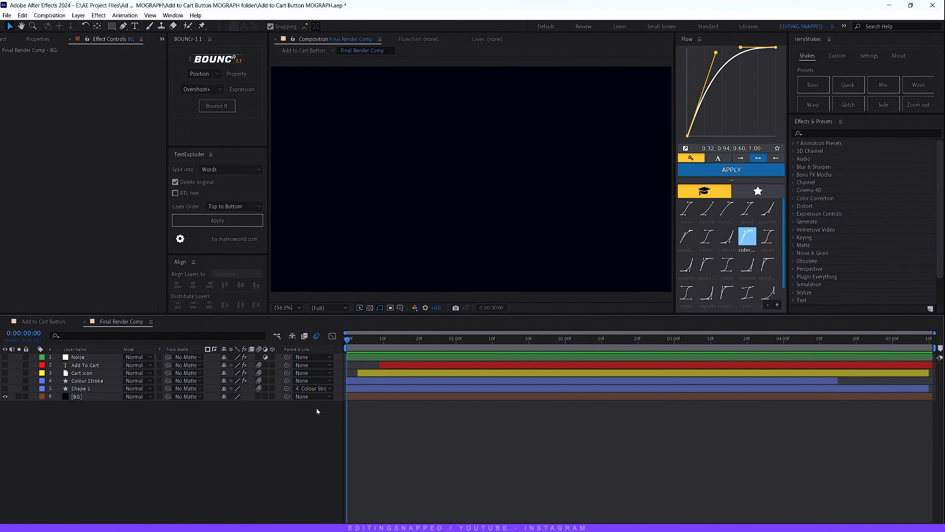
- Show the Shape 1 layer, and review the Rounded Rectangle tool and the shape's fill colour
{"action": "left_click", "coordinate": [5, 388]}
{"action": "left_click", "coordinate": [82, 389]}
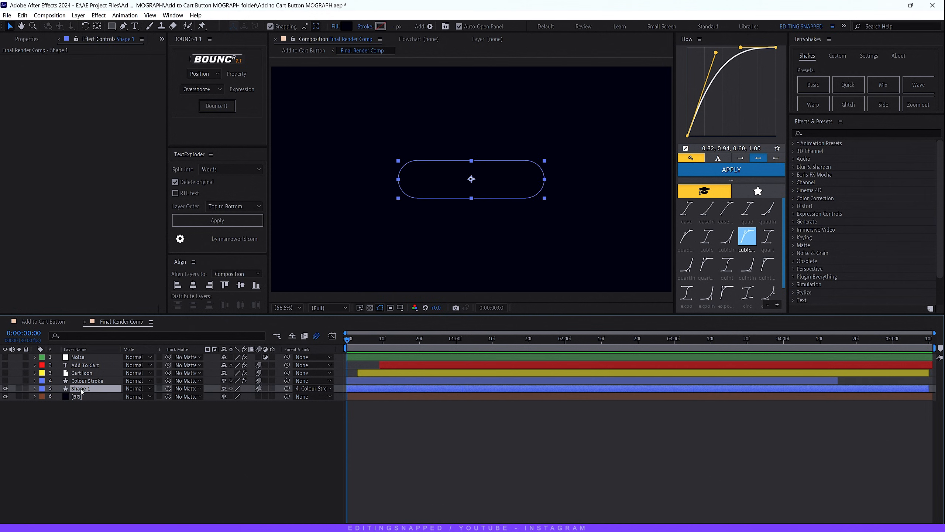
{"action": "left_click", "coordinate": [111, 27]}
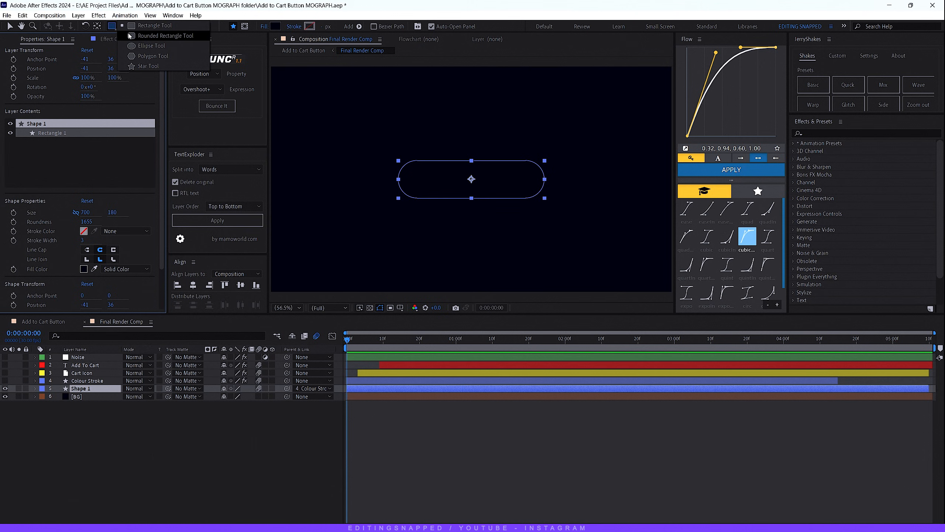
{"action": "left_click", "coordinate": [130, 36]}
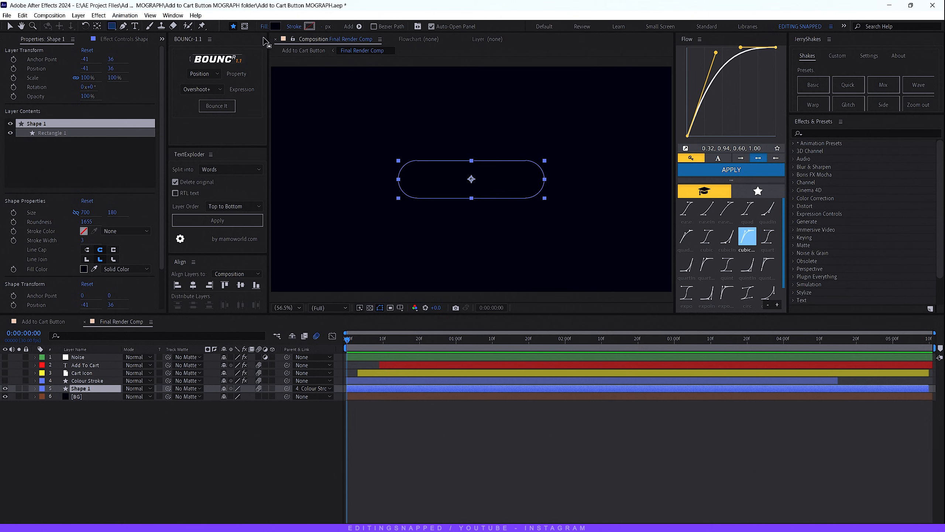
{"action": "left_click", "coordinate": [276, 26]}
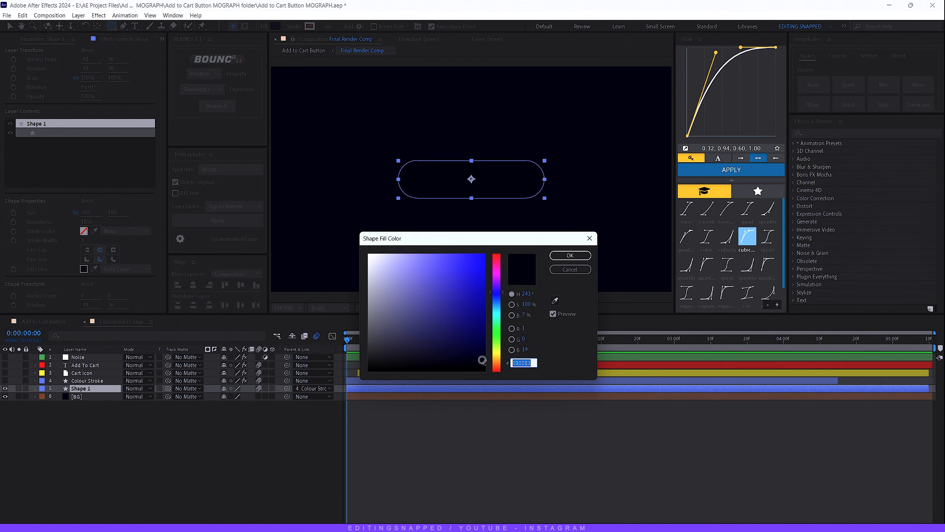
{"action": "left_click", "coordinate": [569, 255]}
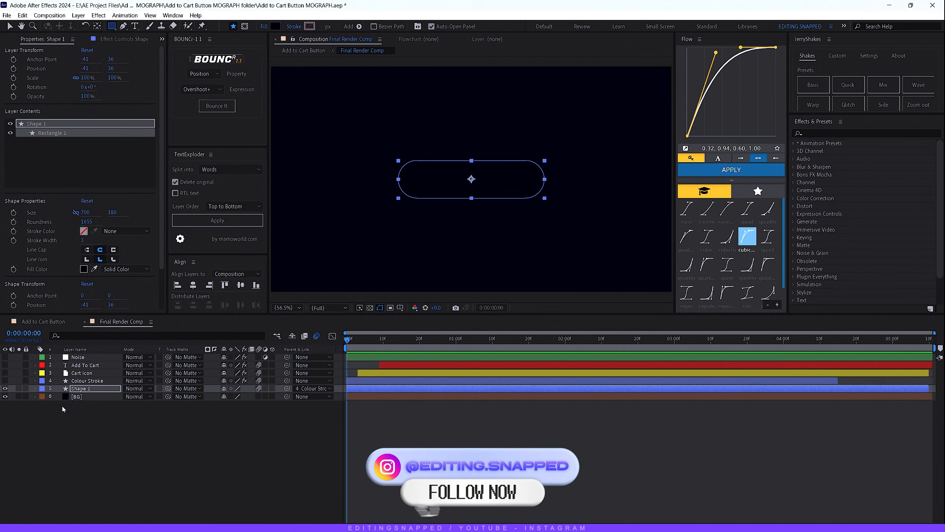
- Switch the visibility of the BG and Shape 1 layers off and on to compare the button shape with the background
{"action": "left_click", "coordinate": [6, 396]}
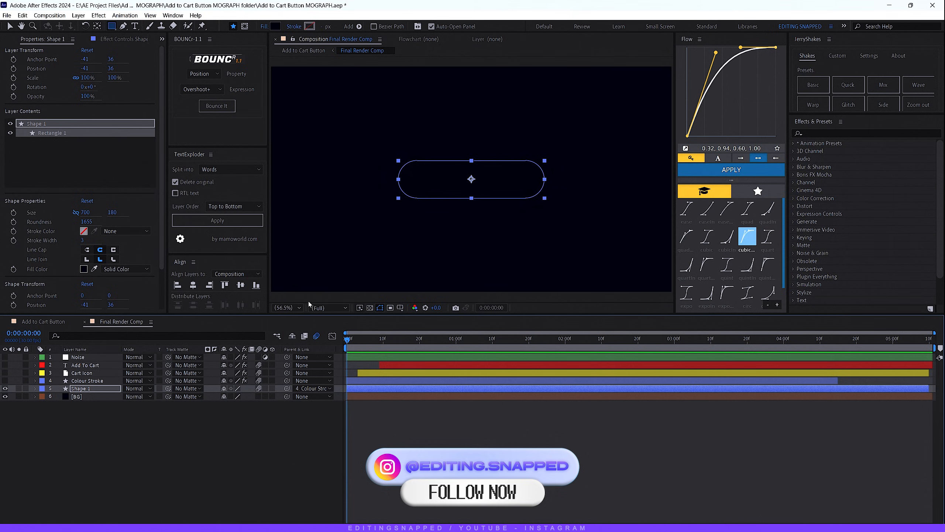
{"action": "left_click", "coordinate": [238, 451]}
{"action": "scroll", "coordinate": [431, 216], "scroll_direction": "up", "scroll_amount": 2}
{"action": "left_click", "coordinate": [88, 388]}
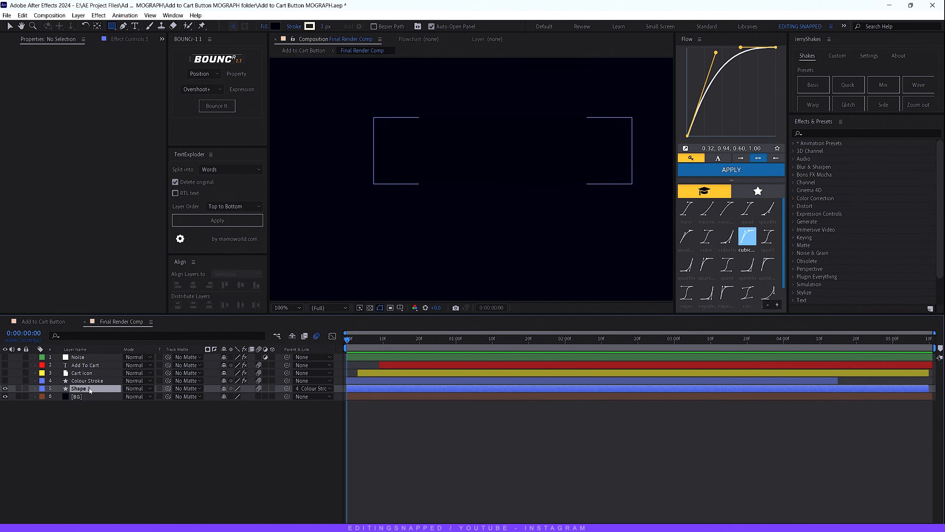
{"action": "left_click", "coordinate": [6, 388]}
{"action": "left_click", "coordinate": [6, 388]}
{"action": "left_click", "coordinate": [6, 389]}
{"action": "left_click", "coordinate": [6, 388]}
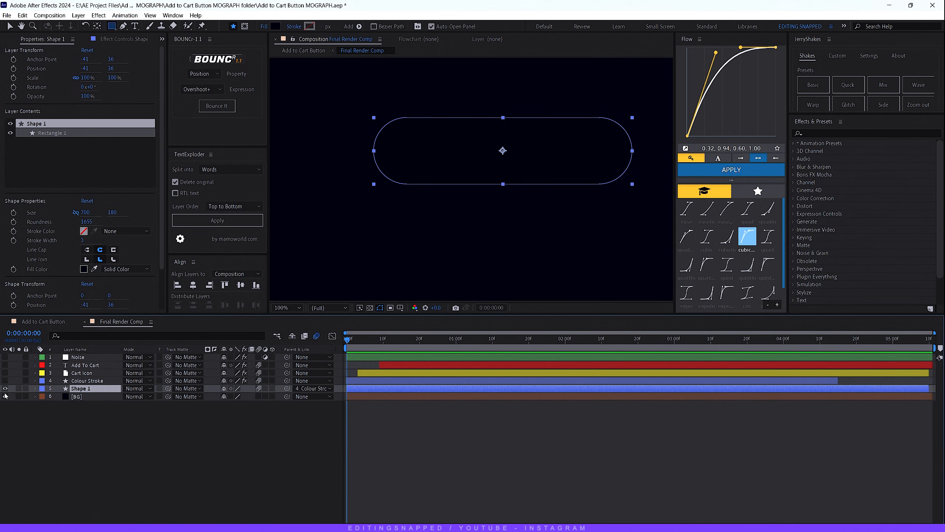
{"action": "left_click", "coordinate": [5, 395]}
{"action": "left_click", "coordinate": [127, 458]}
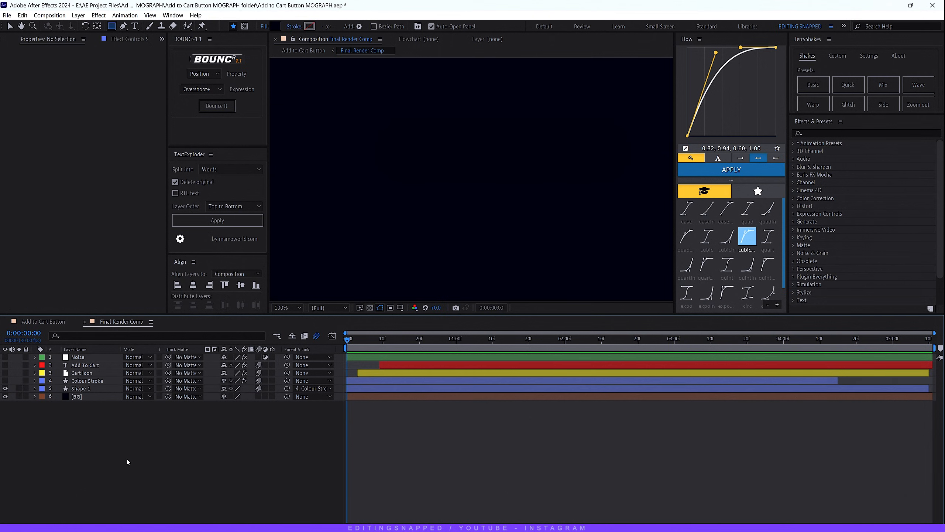
- Show the Colour Stroke layer and review the multicolour linear gradient of its stroke
{"action": "left_click", "coordinate": [79, 389]}
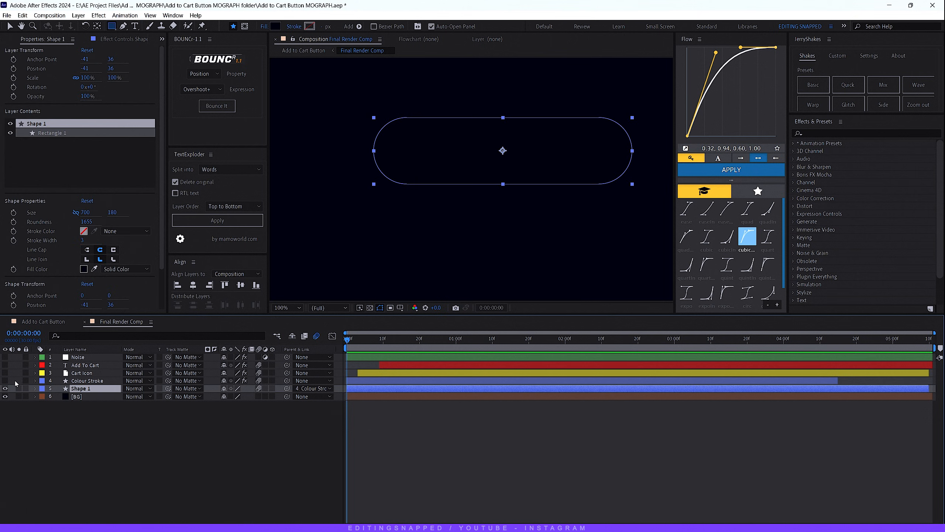
{"action": "left_click", "coordinate": [89, 380]}
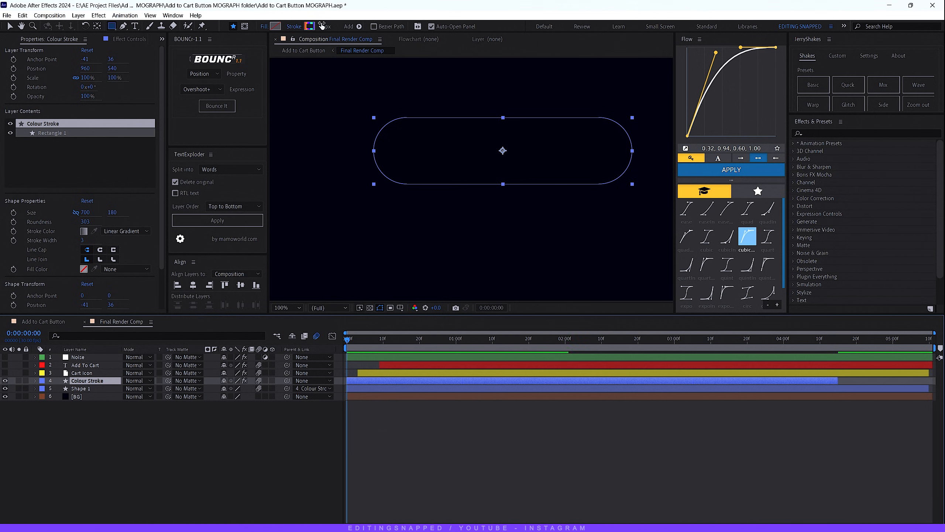
{"action": "left_click", "coordinate": [310, 27]}
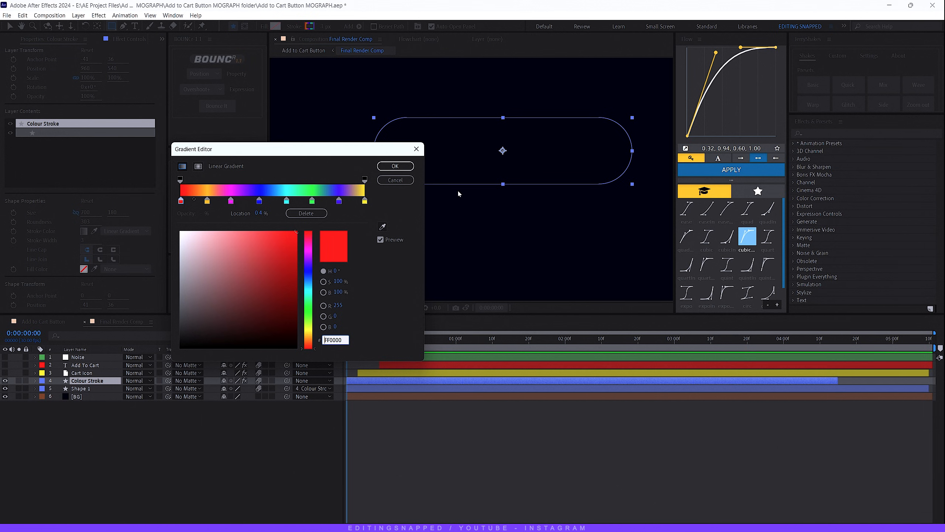
{"action": "left_click", "coordinate": [396, 166]}
- Expand the Colour Stroke layer's Trim Paths properties at frame 8 and look through the shape operators that can be added
{"action": "mouse_move", "coordinate": [401, 346]}
{"action": "left_mouse_down"}
{"action": "mouse_move", "coordinate": [467, 347]}
{"action": "mouse_move", "coordinate": [377, 348]}
{"action": "left_mouse_up"}
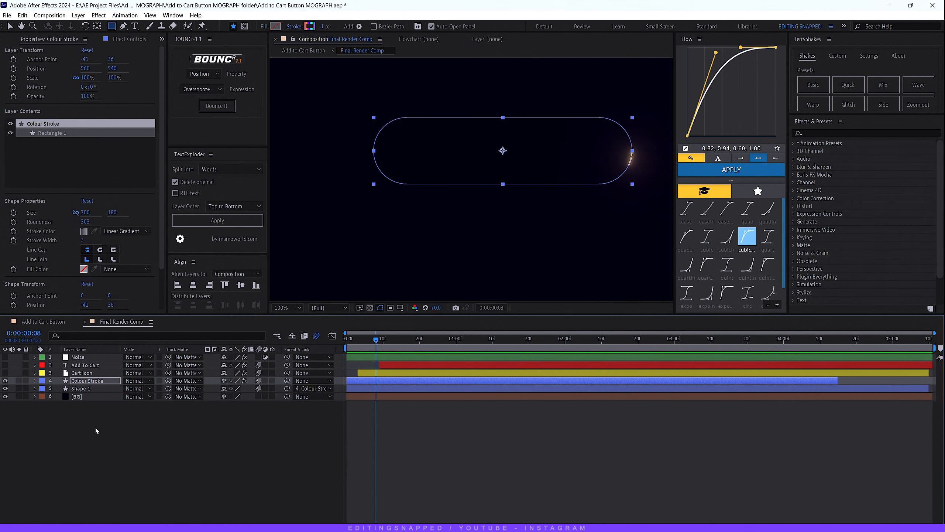
{"action": "left_click", "coordinate": [85, 390]}
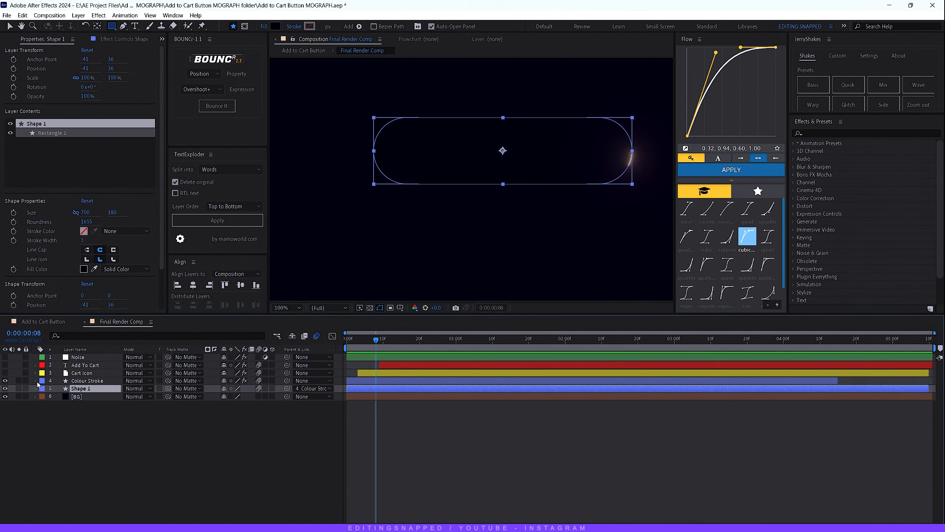
{"action": "left_click", "coordinate": [82, 381]}
{"action": "left_click", "coordinate": [36, 381]}
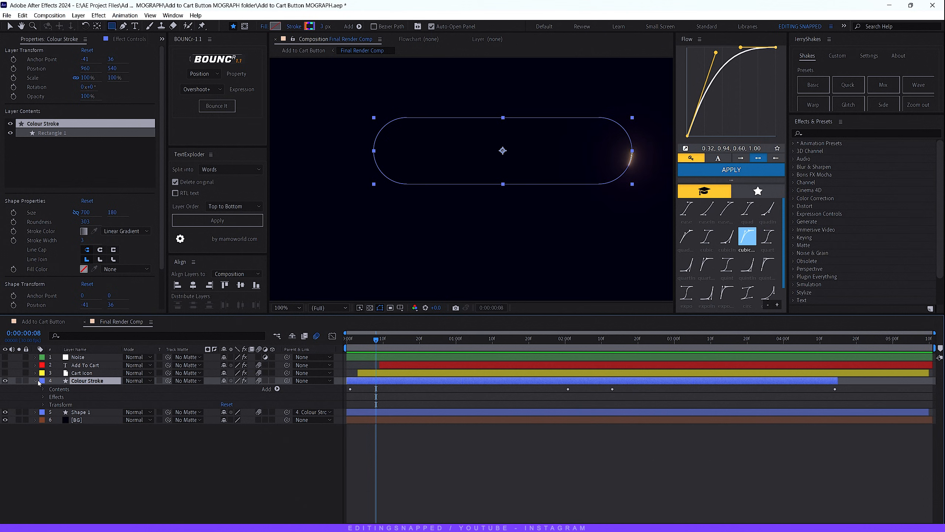
{"action": "left_click", "coordinate": [43, 389]}
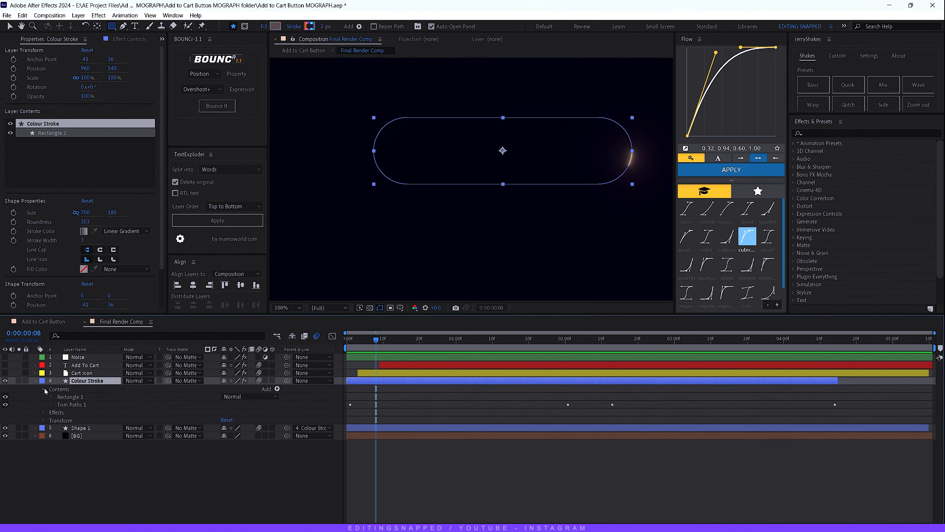
{"action": "left_click", "coordinate": [51, 404]}
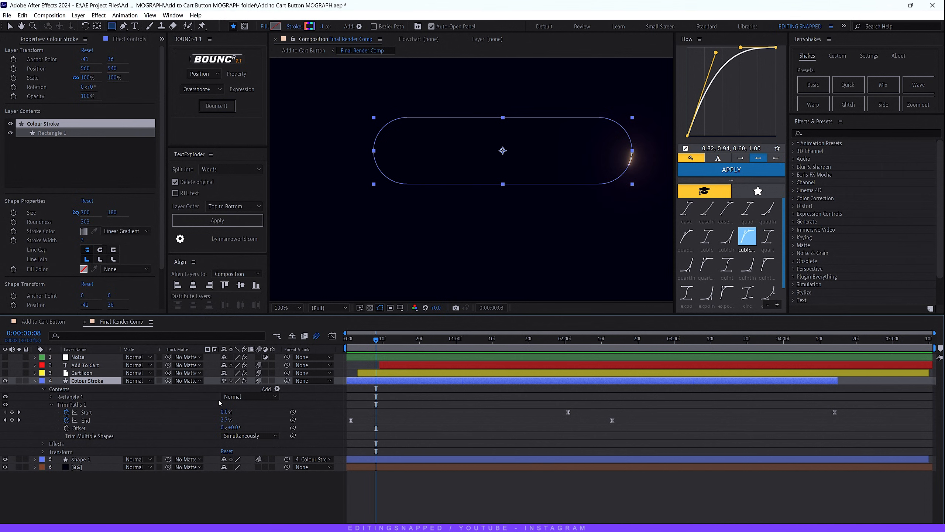
{"action": "left_click", "coordinate": [278, 389]}
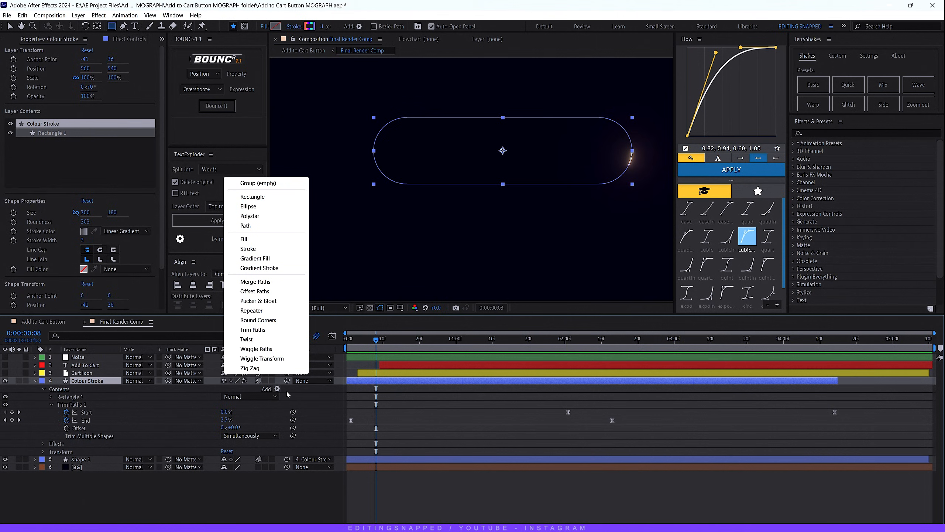
{"action": "left_click", "coordinate": [290, 430]}
- Play and scrub the Colour Stroke animation to examine the Start and End keyframes of its Trim Paths
{"action": "key", "text": "Home"}
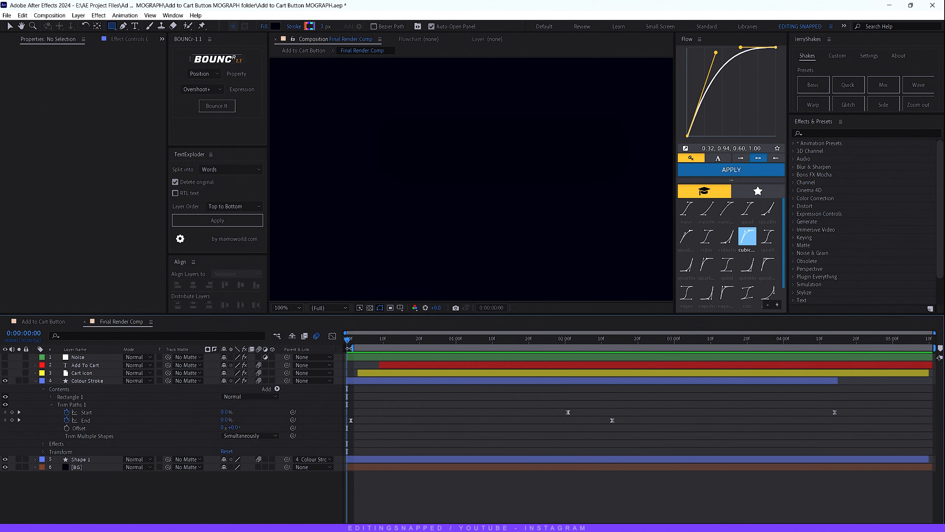
{"action": "key", "text": "space"}
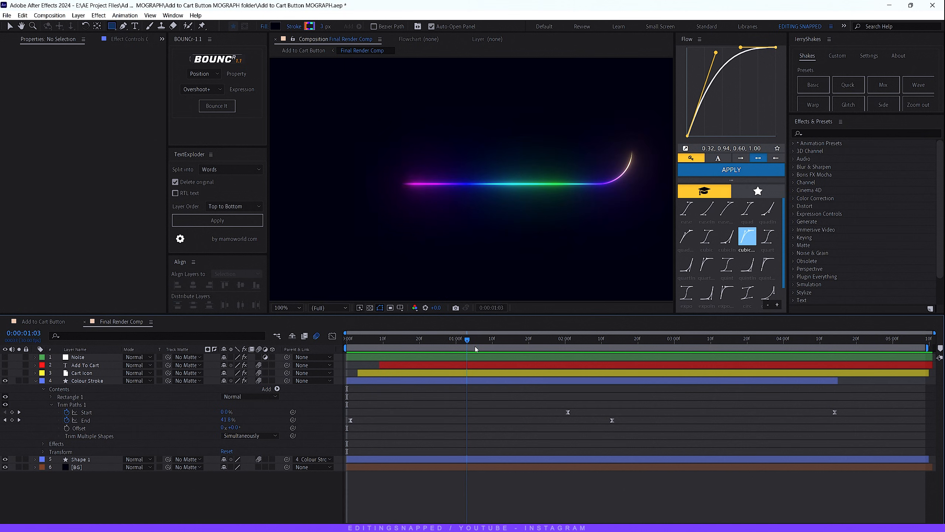
{"action": "mouse_move", "coordinate": [475, 349]}
{"action": "left_mouse_down"}
{"action": "mouse_move", "coordinate": [566, 349]}
{"action": "mouse_move", "coordinate": [613, 361]}
{"action": "left_mouse_up"}
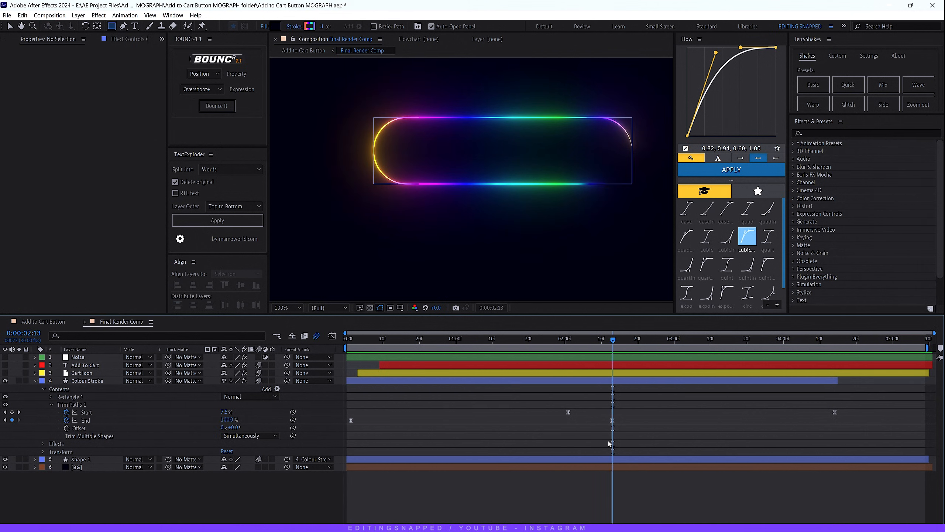
{"action": "mouse_move", "coordinate": [579, 340]}
{"action": "left_mouse_down"}
{"action": "mouse_move", "coordinate": [589, 345]}
{"action": "mouse_move", "coordinate": [569, 343]}
{"action": "left_mouse_up"}
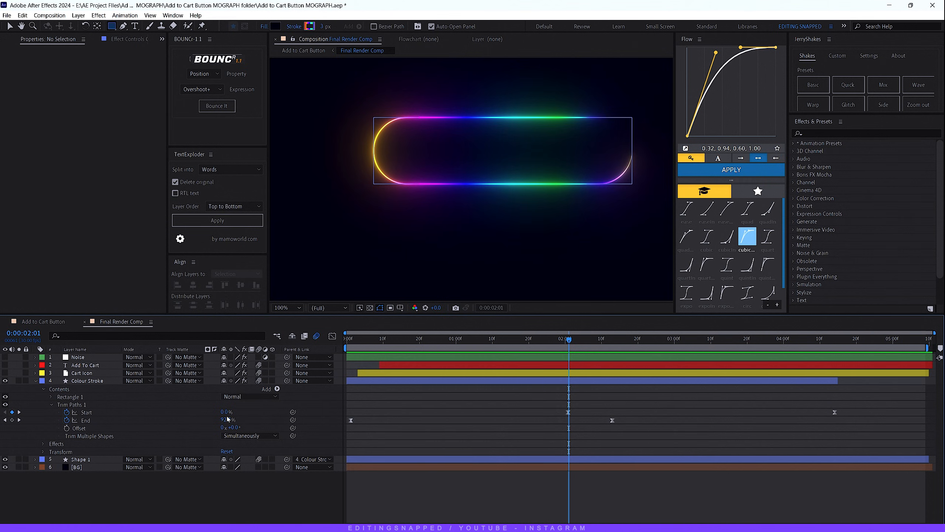
{"action": "left_click_drag", "start_coordinate": [228, 419], "coordinate": [504, 346]}
{"action": "mouse_move", "coordinate": [569, 346]}
{"action": "left_mouse_down"}
{"action": "mouse_move", "coordinate": [740, 346]}
{"action": "mouse_move", "coordinate": [351, 363]}
{"action": "left_mouse_up"}
{"action": "key", "text": "Page_Down"}
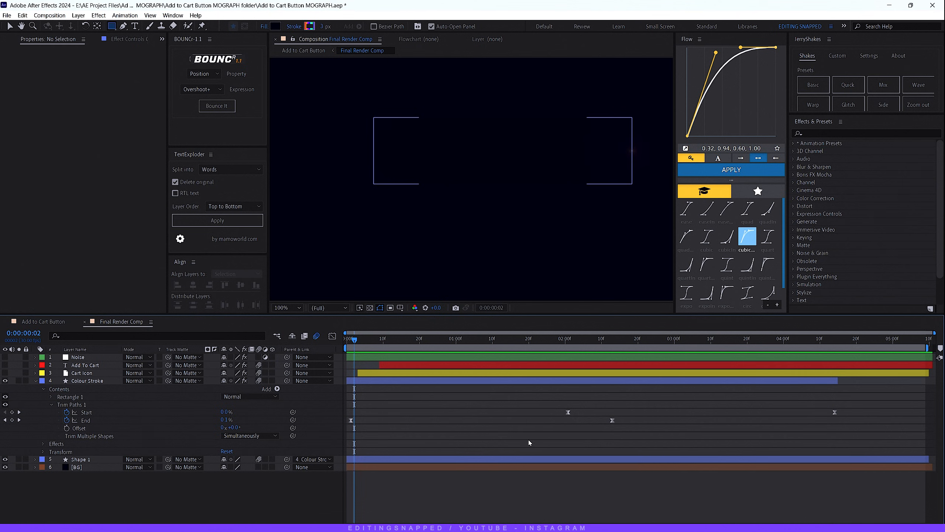
{"action": "left_click_drag", "start_coordinate": [517, 346], "coordinate": [569, 342]}
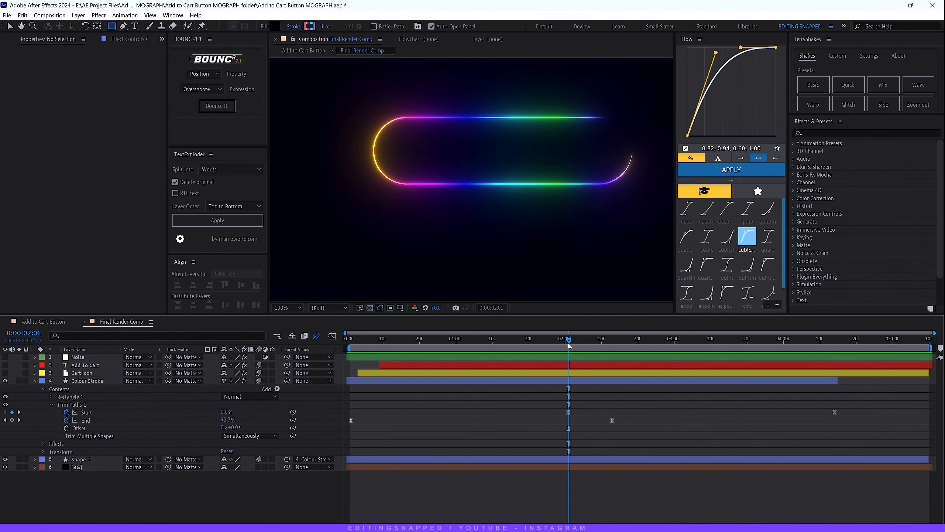
{"action": "mouse_move", "coordinate": [569, 344]}
{"action": "left_mouse_down"}
{"action": "mouse_move", "coordinate": [592, 343]}
{"action": "mouse_move", "coordinate": [429, 349]}
{"action": "mouse_move", "coordinate": [845, 368]}
{"action": "mouse_move", "coordinate": [769, 383]}
{"action": "mouse_move", "coordinate": [328, 383]}
{"action": "left_mouse_up"}
- Reopen the Colour Stroke layer's stroke gradient to examine its colour stops
{"action": "left_click", "coordinate": [95, 380]}
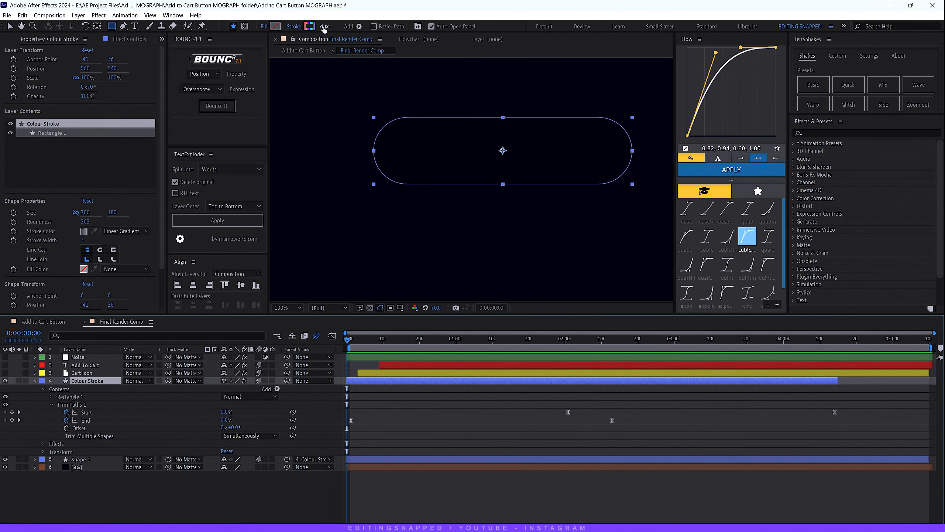
{"action": "left_click", "coordinate": [309, 26]}
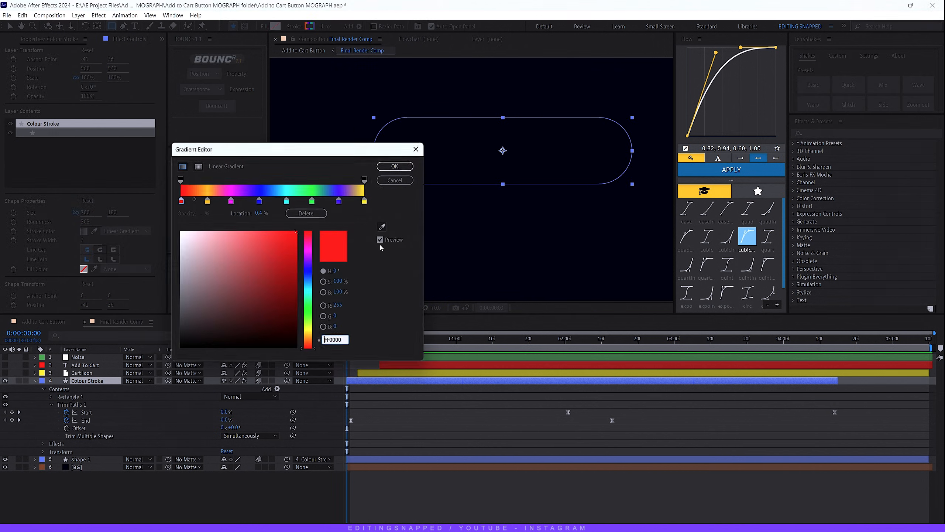
{"action": "left_click", "coordinate": [396, 166]}
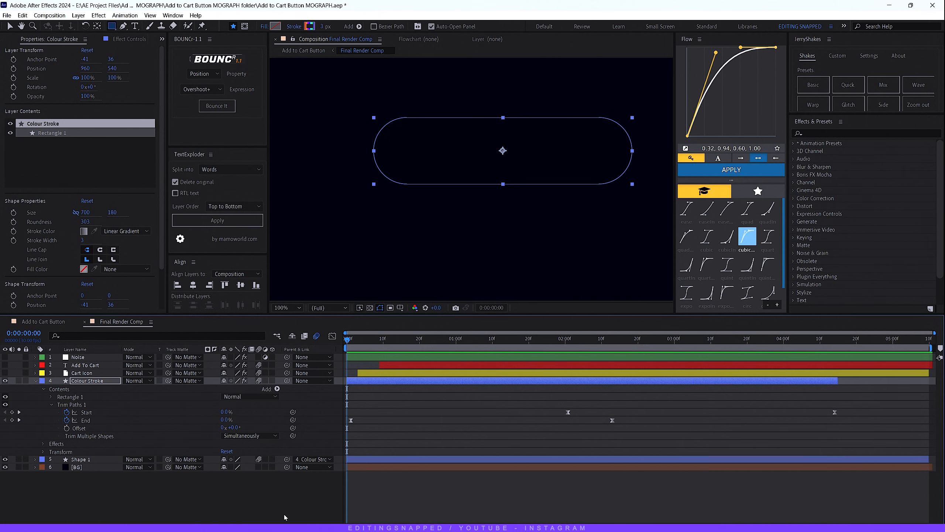
- Highlight all Trim Paths keyframes of the Colour Stroke layer, clear the selection, and go to frame 1
{"action": "left_click", "coordinate": [824, 393]}
{"action": "mouse_move", "coordinate": [884, 400]}
{"action": "left_mouse_down"}
{"action": "mouse_move", "coordinate": [419, 461]}
{"action": "mouse_move", "coordinate": [296, 461]}
{"action": "left_mouse_up"}
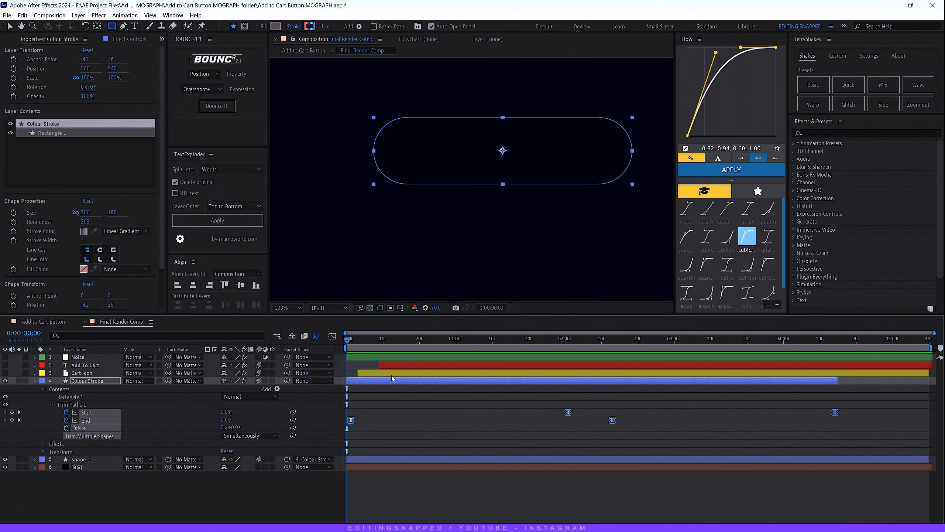
{"action": "left_click", "coordinate": [249, 480]}
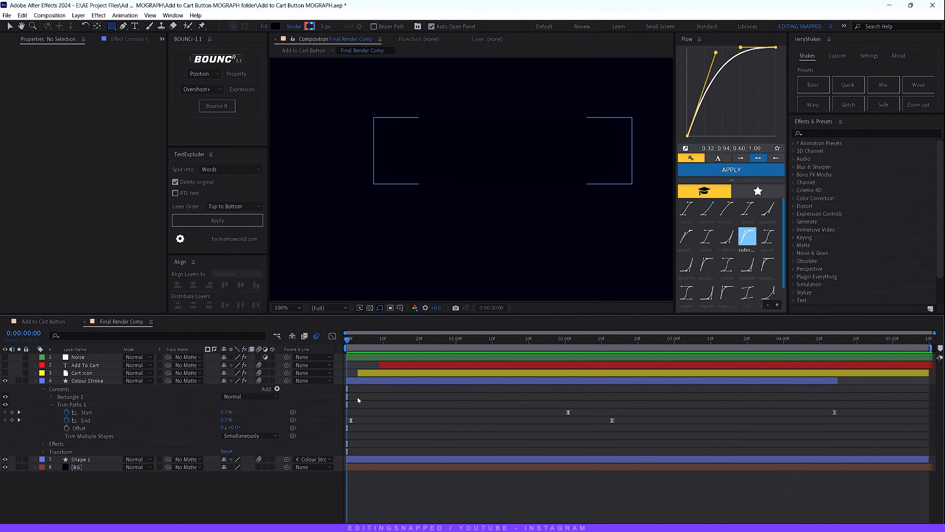
{"action": "left_click", "coordinate": [349, 341]}
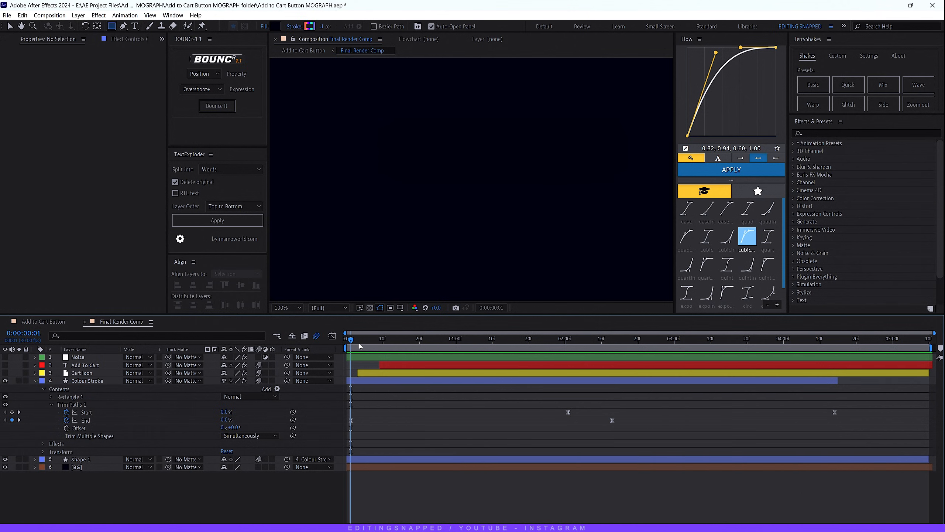
- Enable Chromatic Aberration in the Colour Stroke layer's Deep Glow effect, keeping the effect's blend mode at Add
{"action": "left_click_drag", "start_coordinate": [355, 341], "coordinate": [342, 344]}
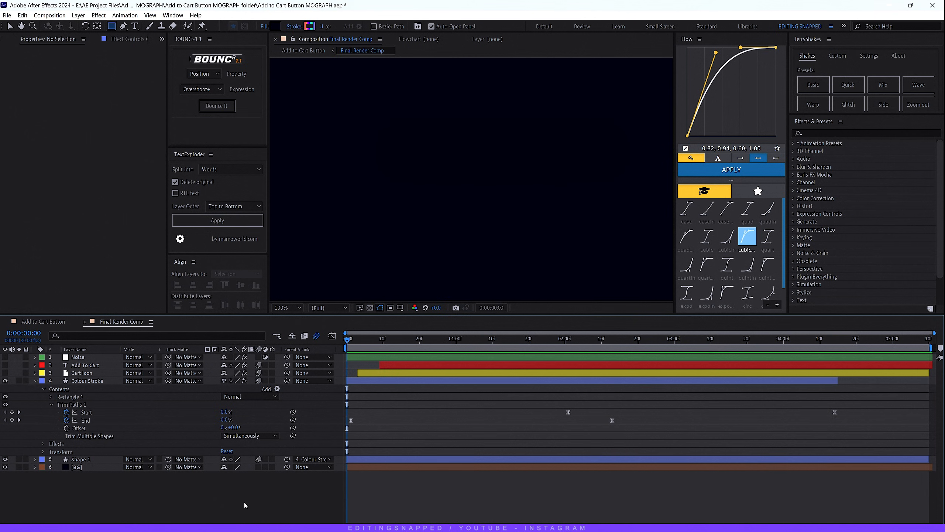
{"action": "left_click", "coordinate": [87, 380]}
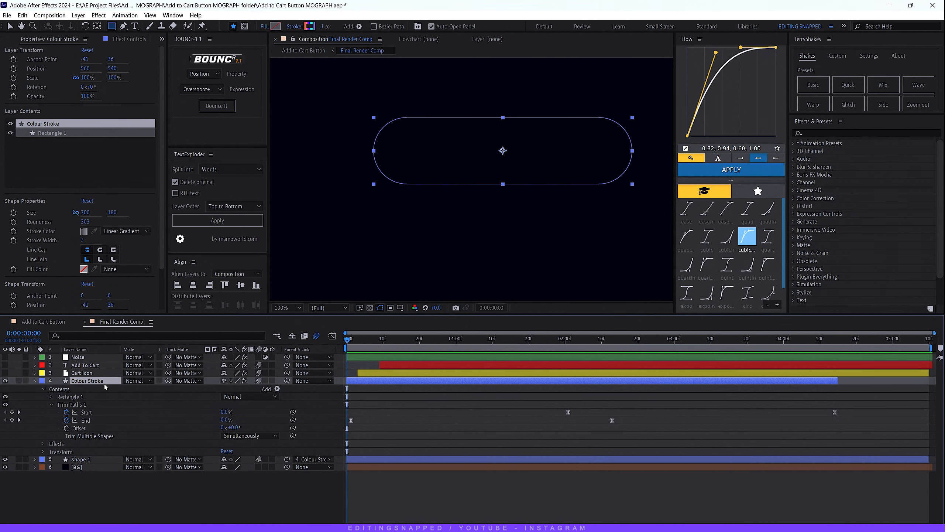
{"action": "left_click", "coordinate": [119, 42]}
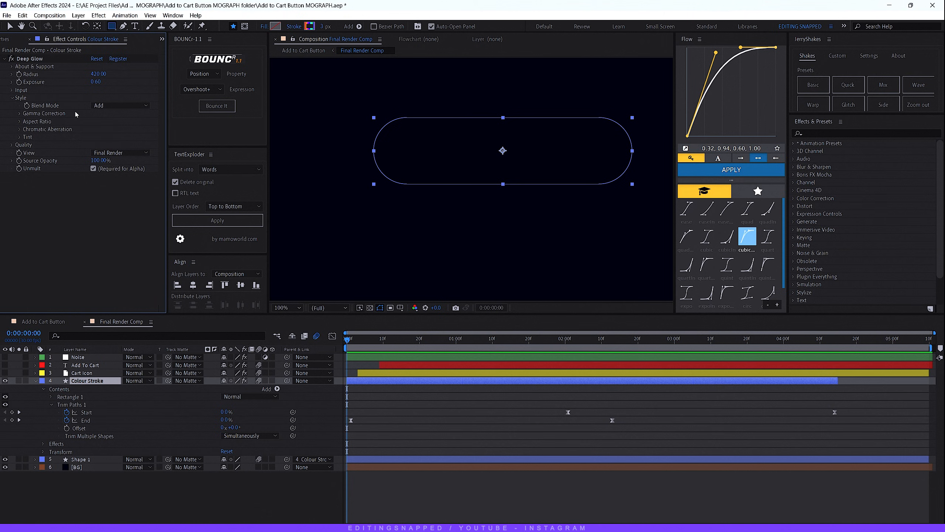
{"action": "left_click", "coordinate": [126, 106]}
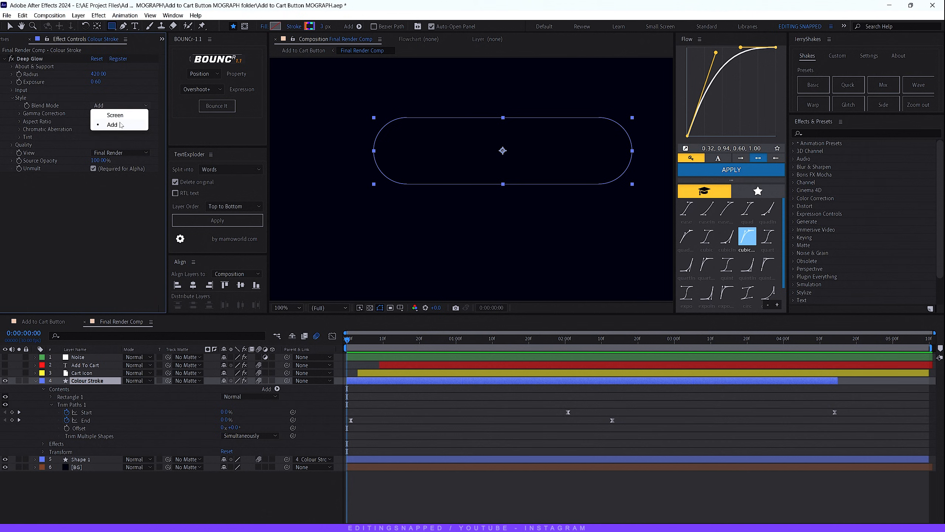
{"action": "left_click", "coordinate": [121, 124]}
{"action": "left_click", "coordinate": [20, 129]}
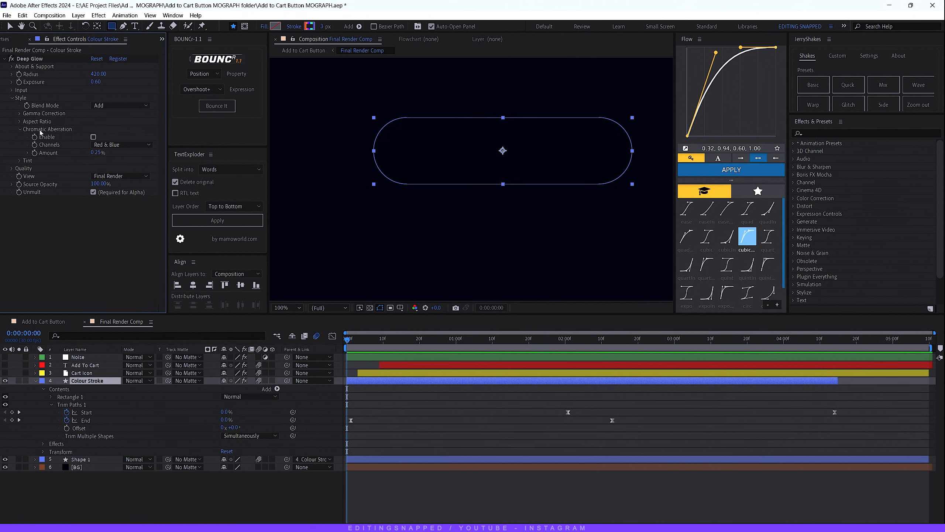
{"action": "left_click", "coordinate": [93, 137]}
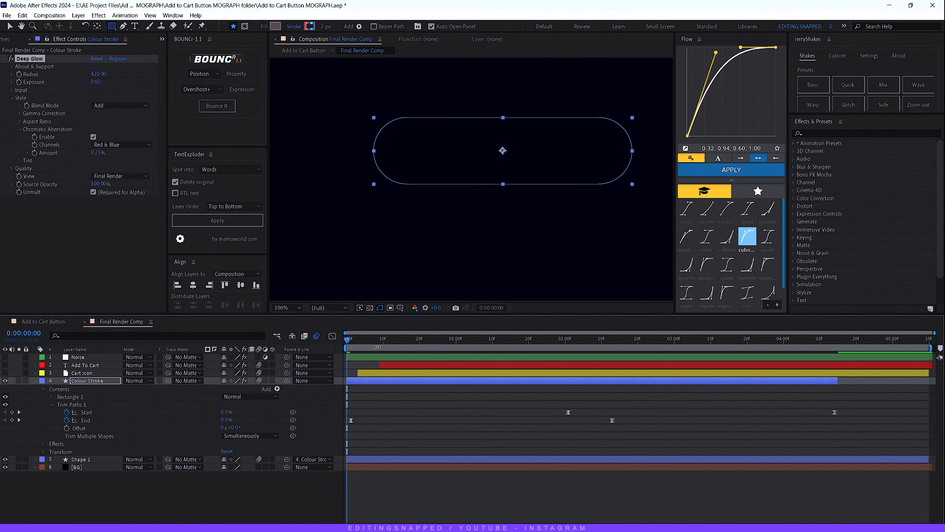
- Examine the glowing stroke at 0:00:02:12 with its effect list expanded, and collapse the Colour Stroke layer's properties
{"action": "mouse_move", "coordinate": [378, 339]}
{"action": "left_mouse_down"}
{"action": "mouse_move", "coordinate": [661, 329]}
{"action": "mouse_move", "coordinate": [565, 332]}
{"action": "mouse_move", "coordinate": [609, 333]}
{"action": "left_mouse_up"}
{"action": "left_click", "coordinate": [44, 443]}
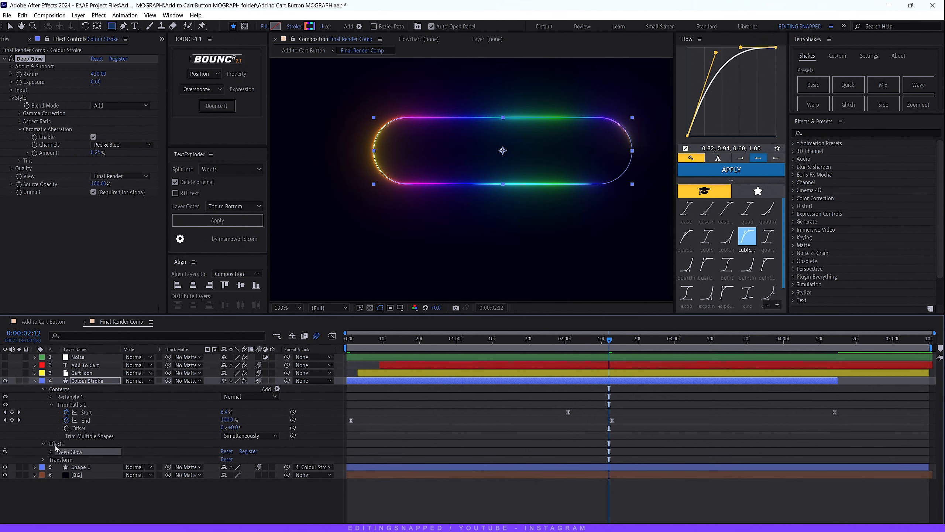
{"action": "left_click", "coordinate": [92, 381]}
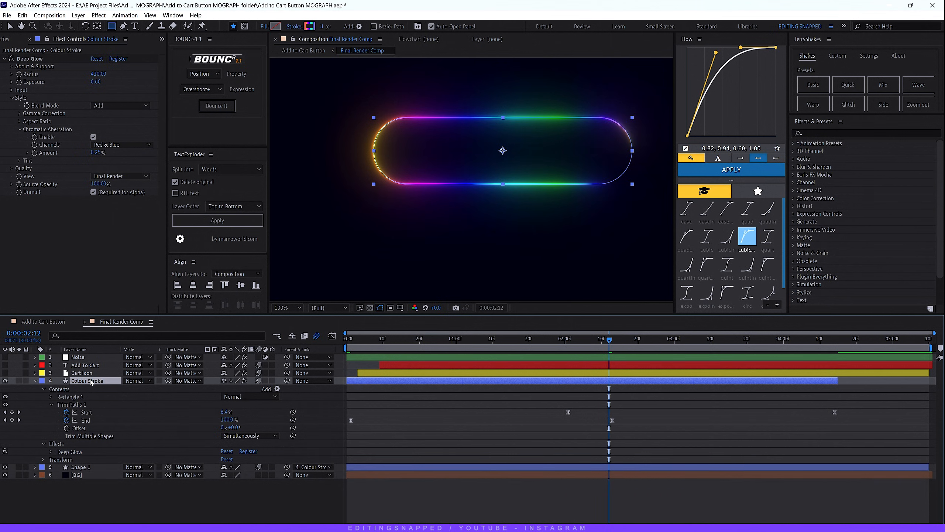
{"action": "key", "text": "u"}
{"action": "key", "text": "u"}
{"action": "left_click", "coordinate": [133, 423]}
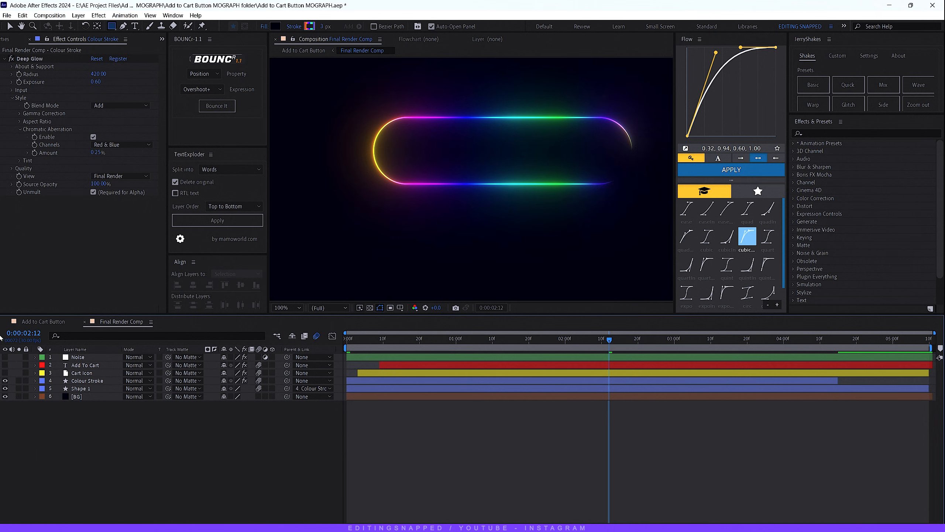
- Make the Cart Icon layer visible, select it, and scrub its entrance back to frame 3
{"action": "left_click", "coordinate": [5, 373]}
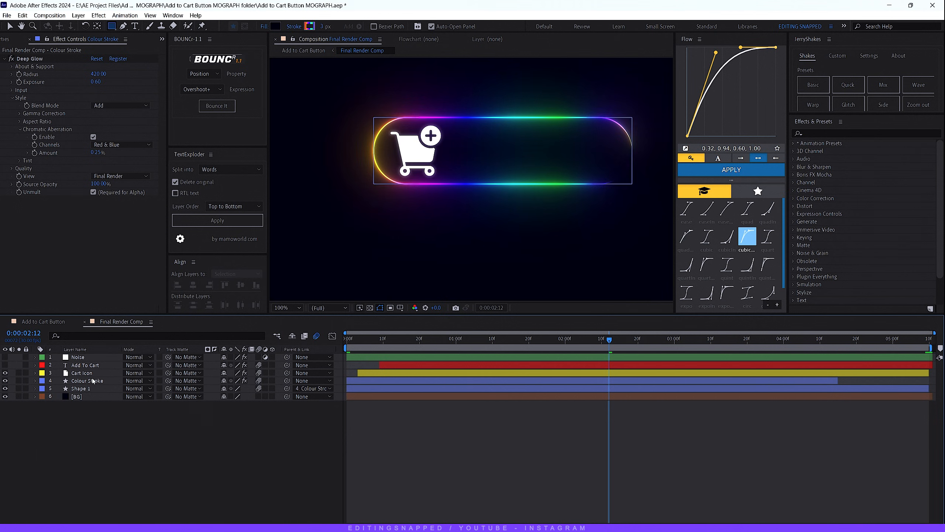
{"action": "left_click", "coordinate": [409, 164]}
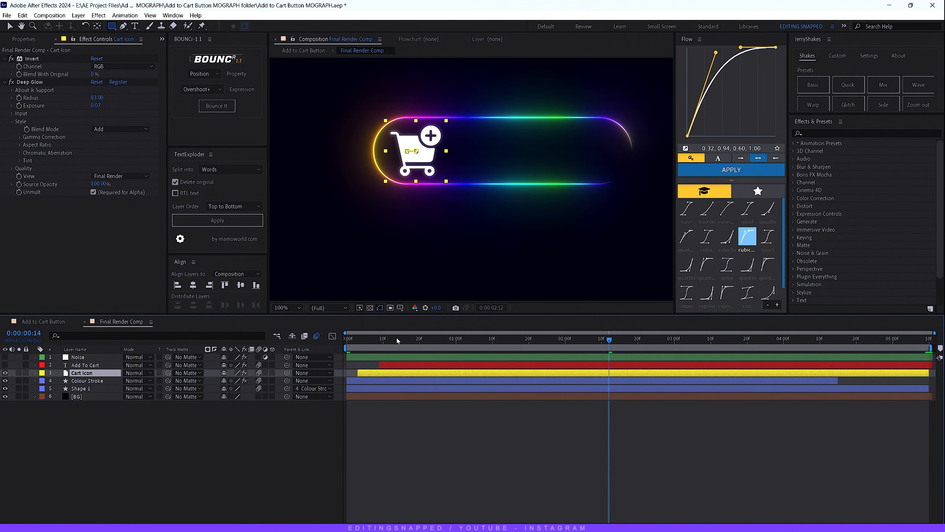
{"action": "left_click_drag", "start_coordinate": [372, 340], "coordinate": [411, 340]}
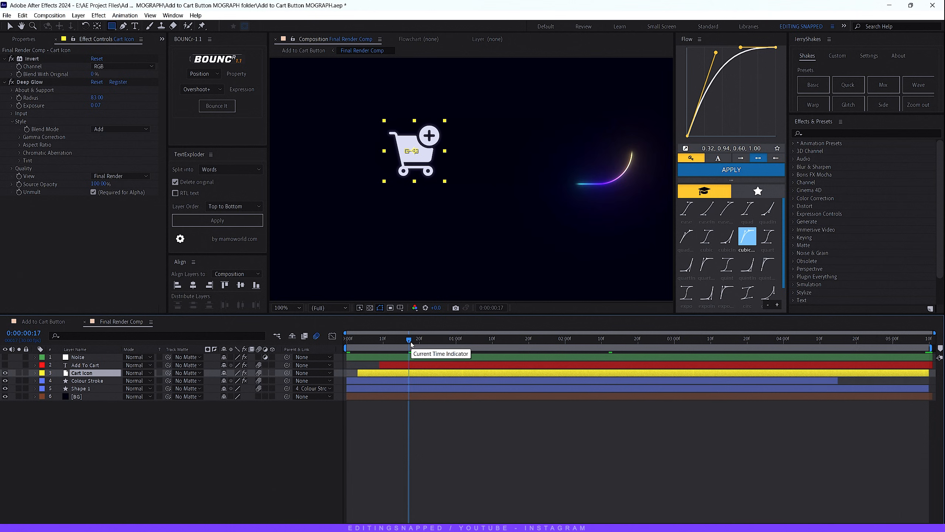
{"action": "left_click_drag", "start_coordinate": [408, 340], "coordinate": [358, 339]}
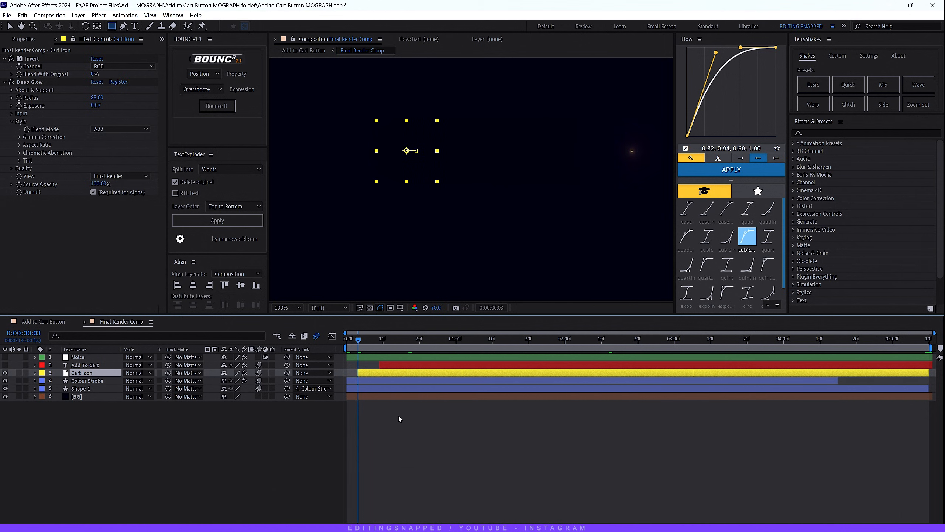
- Reveal the Cart Icon layer's Position and Opacity keyframes, scrub through its animation, and collapse the layer
{"action": "key", "text": "u"}
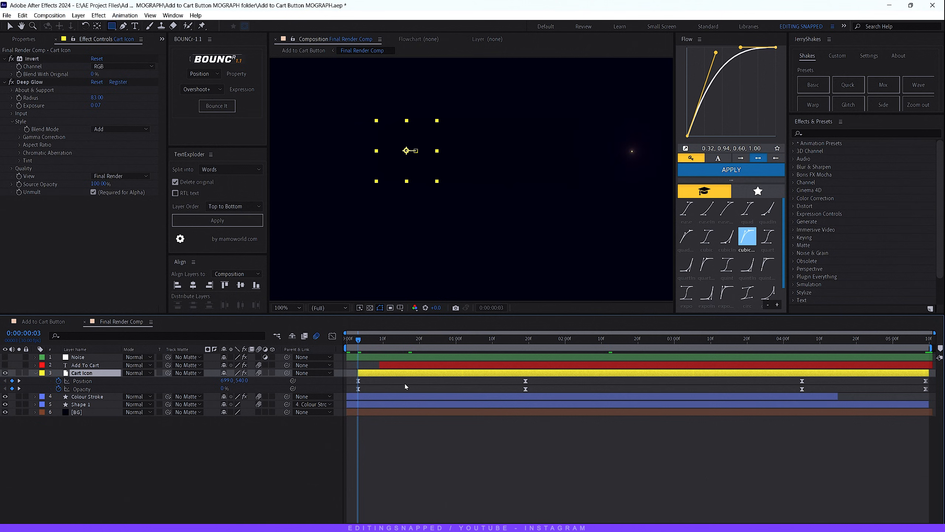
{"action": "left_click_drag", "start_coordinate": [358, 340], "coordinate": [405, 343]}
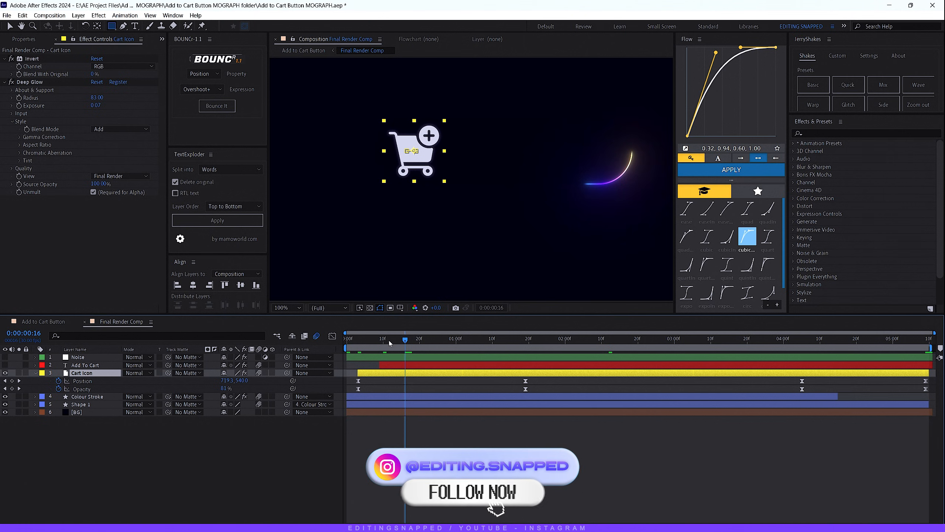
{"action": "left_click_drag", "start_coordinate": [416, 340], "coordinate": [900, 343]}
{"action": "key", "text": "space"}
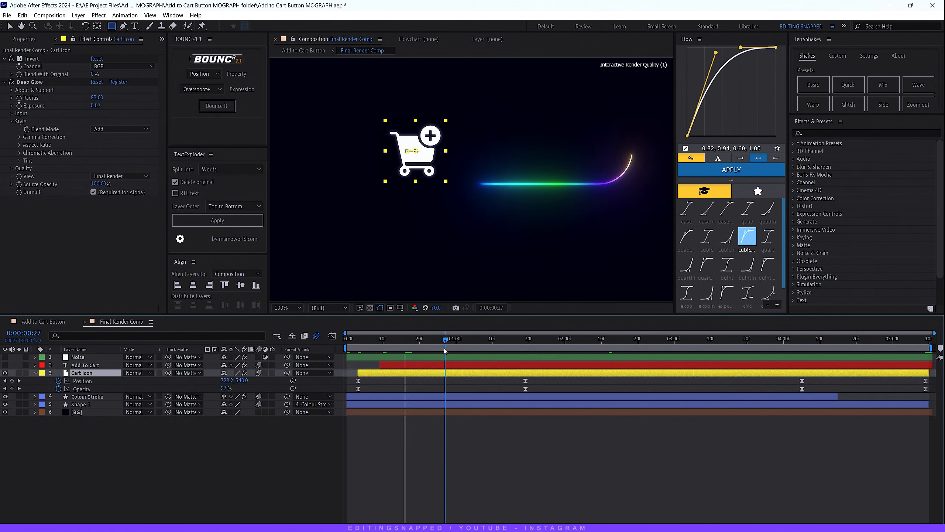
{"action": "left_click_drag", "start_coordinate": [417, 343], "coordinate": [391, 350]}
{"action": "key", "text": "u"}
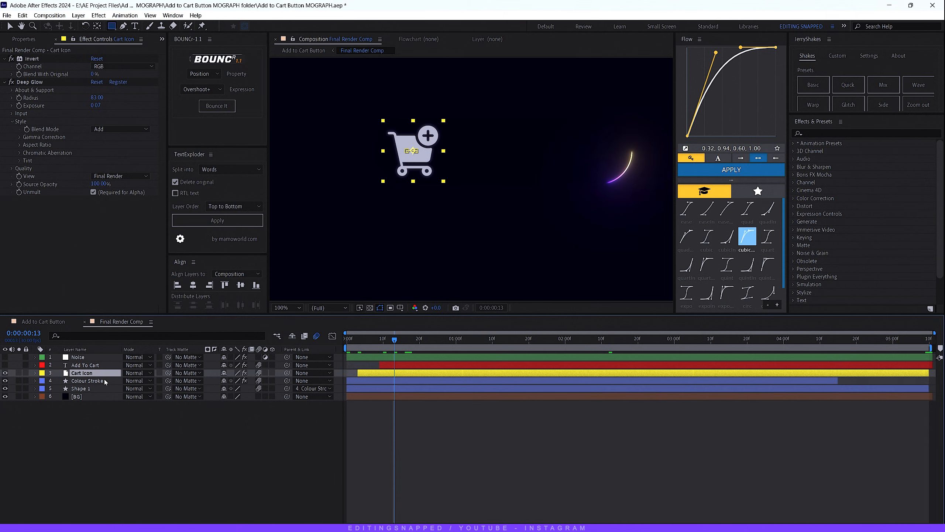
- Make the Add To Cart text layer visible and scrub its entrance back to frame 7
{"action": "left_click", "coordinate": [5, 365]}
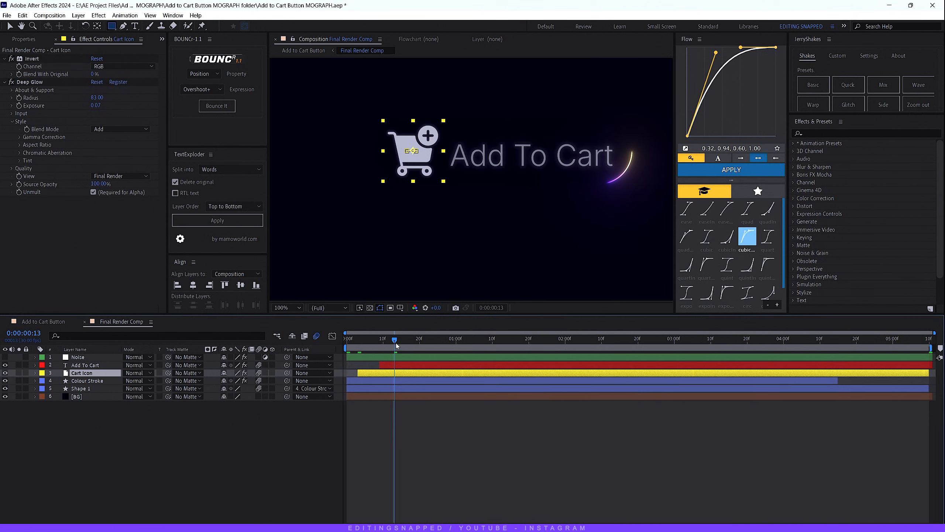
{"action": "left_click_drag", "start_coordinate": [396, 346], "coordinate": [496, 344]}
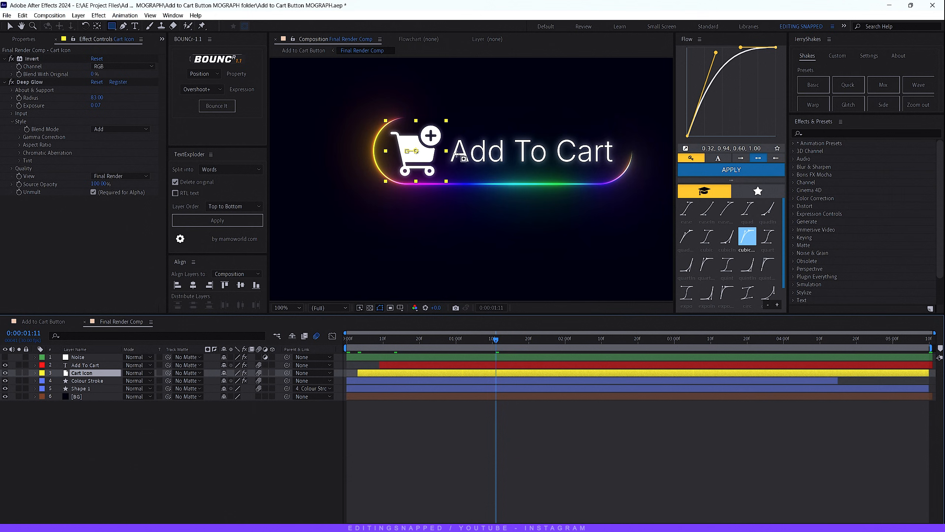
{"action": "left_click", "coordinate": [375, 339]}
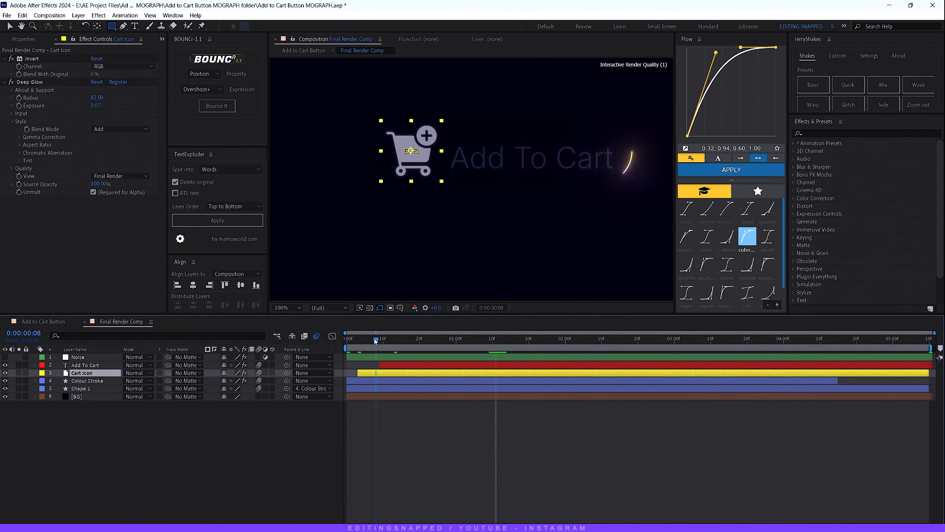
{"action": "left_click_drag", "start_coordinate": [375, 340], "coordinate": [372, 341]}
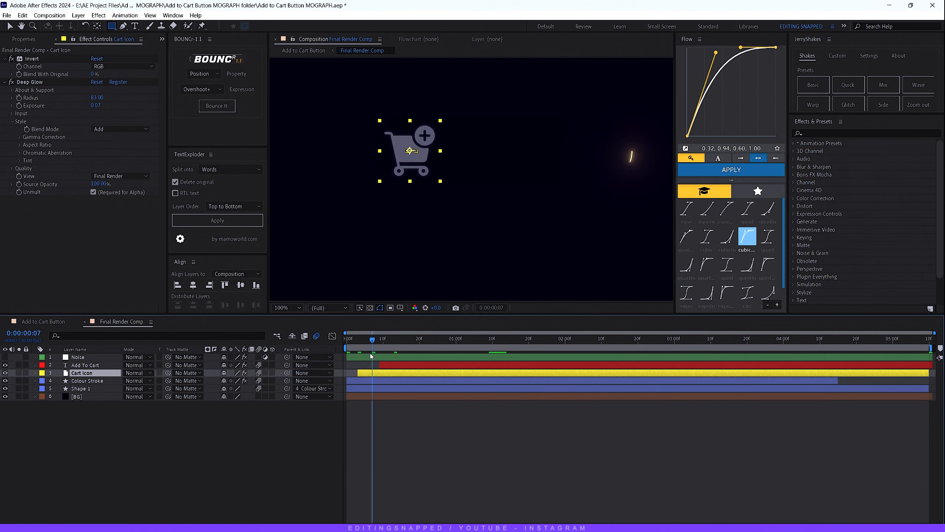
- Scrub through the Add To Cart layer's Position and Opacity keyframes, collapse the layer, and return to the first frame
{"action": "left_click", "coordinate": [389, 368]}
{"action": "key", "text": "u"}
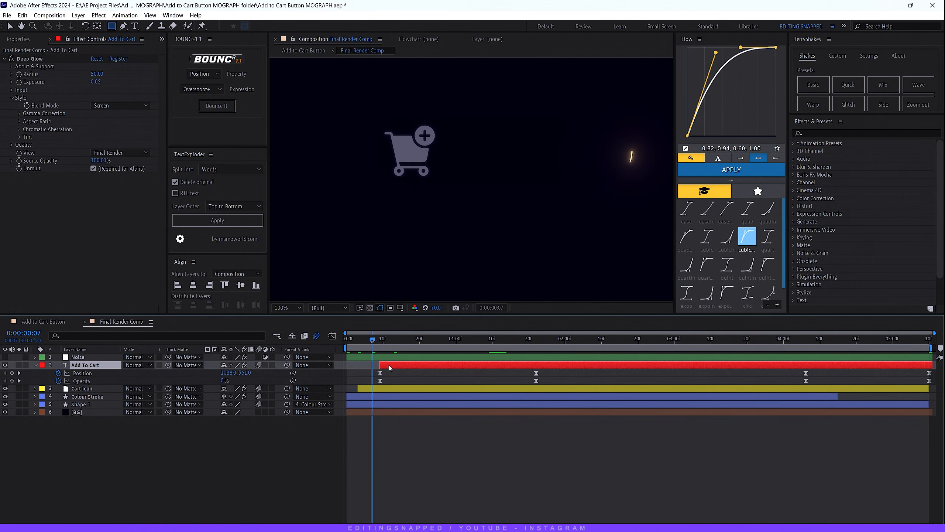
{"action": "left_click_drag", "start_coordinate": [371, 343], "coordinate": [379, 340]}
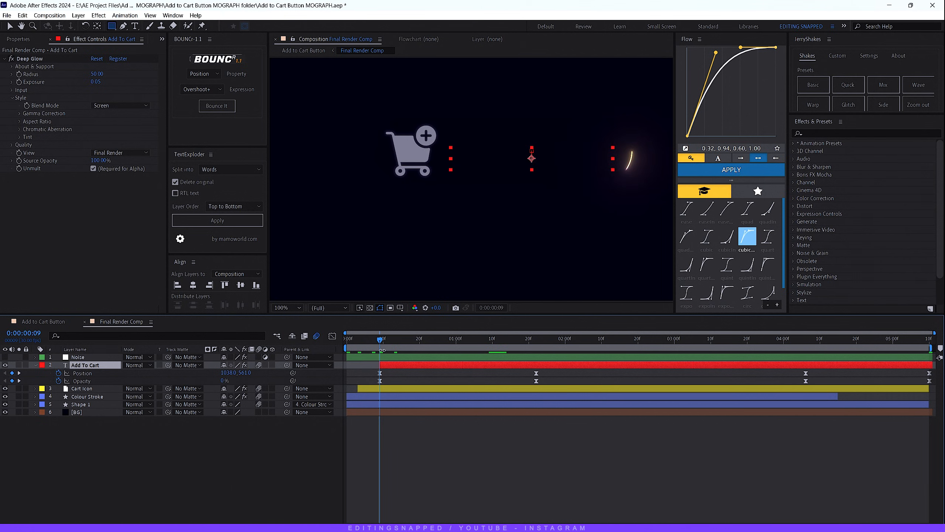
{"action": "mouse_move", "coordinate": [380, 341]}
{"action": "left_mouse_down"}
{"action": "mouse_move", "coordinate": [413, 341]}
{"action": "mouse_move", "coordinate": [377, 340]}
{"action": "mouse_move", "coordinate": [388, 341]}
{"action": "left_mouse_up"}
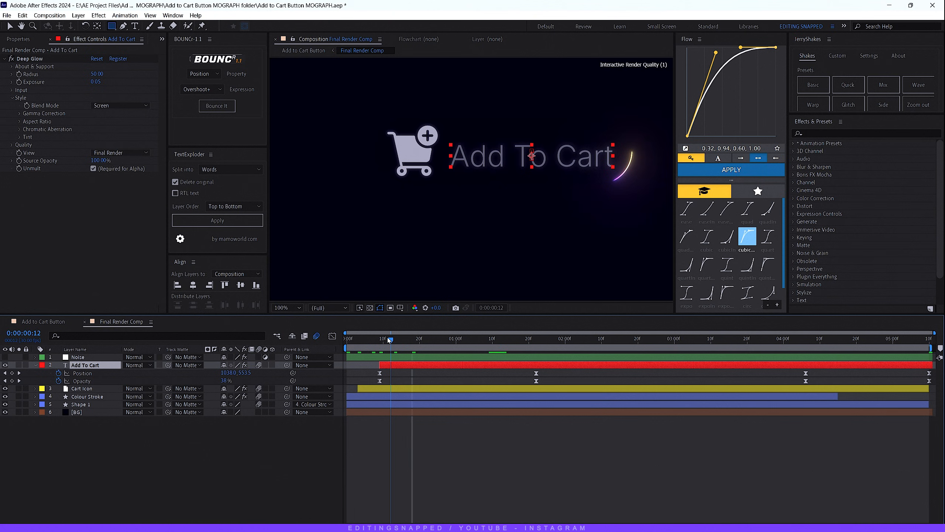
{"action": "mouse_move", "coordinate": [391, 341]}
{"action": "left_mouse_down"}
{"action": "mouse_move", "coordinate": [370, 342]}
{"action": "mouse_move", "coordinate": [808, 347]}
{"action": "mouse_move", "coordinate": [817, 382]}
{"action": "mouse_move", "coordinate": [797, 342]}
{"action": "mouse_move", "coordinate": [923, 342]}
{"action": "mouse_move", "coordinate": [567, 362]}
{"action": "mouse_move", "coordinate": [791, 343]}
{"action": "left_mouse_up"}
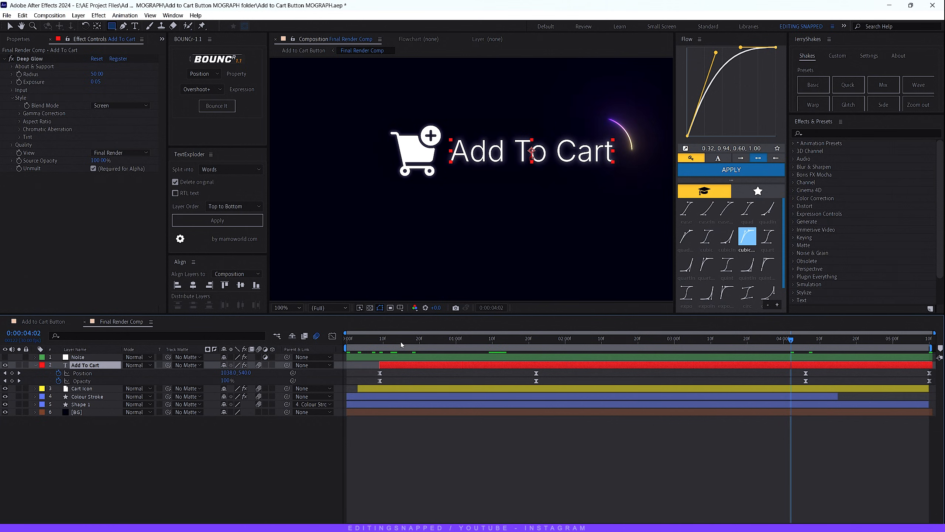
{"action": "key", "text": "Home"}
{"action": "key", "text": "u"}
{"action": "left_click", "coordinate": [149, 426]}
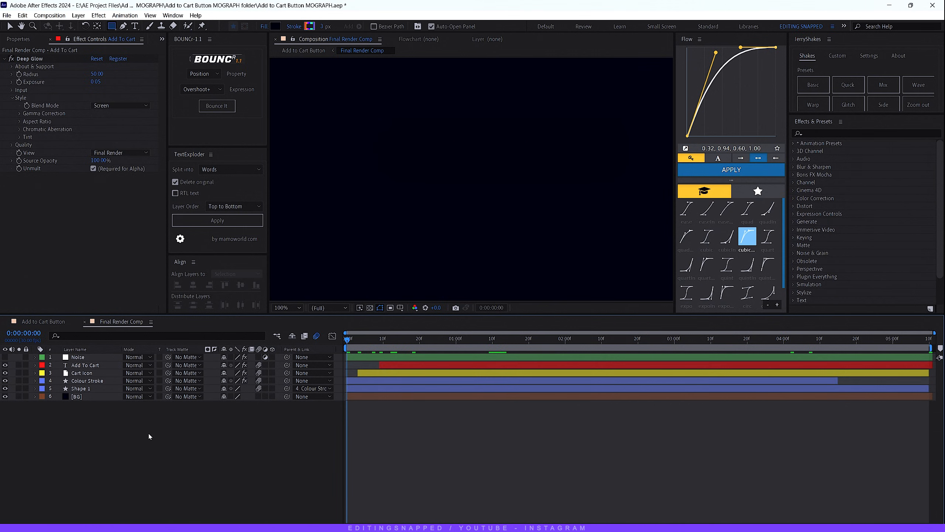
- Make the Noise layer visible and look through the layer types that can be newly created
{"action": "left_click", "coordinate": [5, 356]}
{"action": "right_click", "coordinate": [130, 423]}
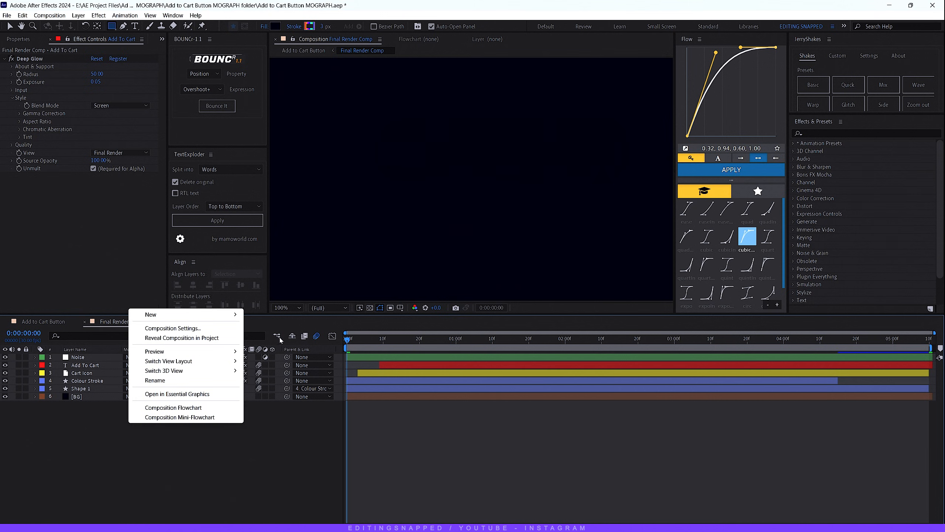
{"action": "mouse_move", "coordinate": [231, 317]}
{"action": "right_click", "coordinate": [200, 429]}
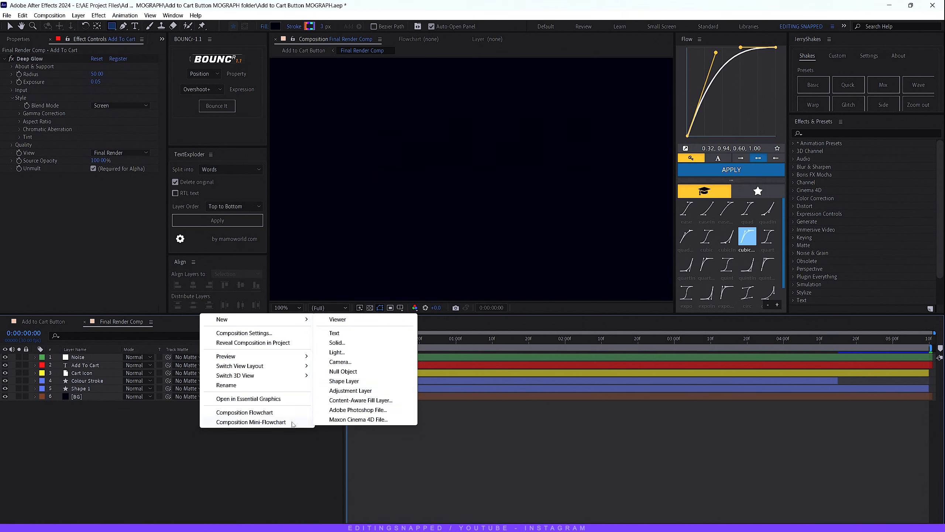
{"action": "left_click", "coordinate": [271, 443]}
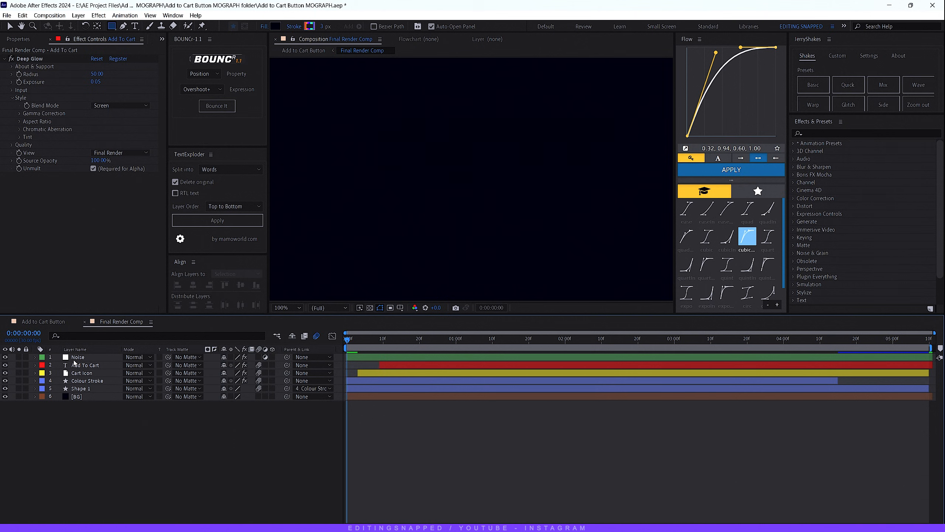
- Examine the Noise layer's effect and inspect its grain up close at 0:00:02:13 before fitting the composition in view
{"action": "left_click", "coordinate": [94, 358]}
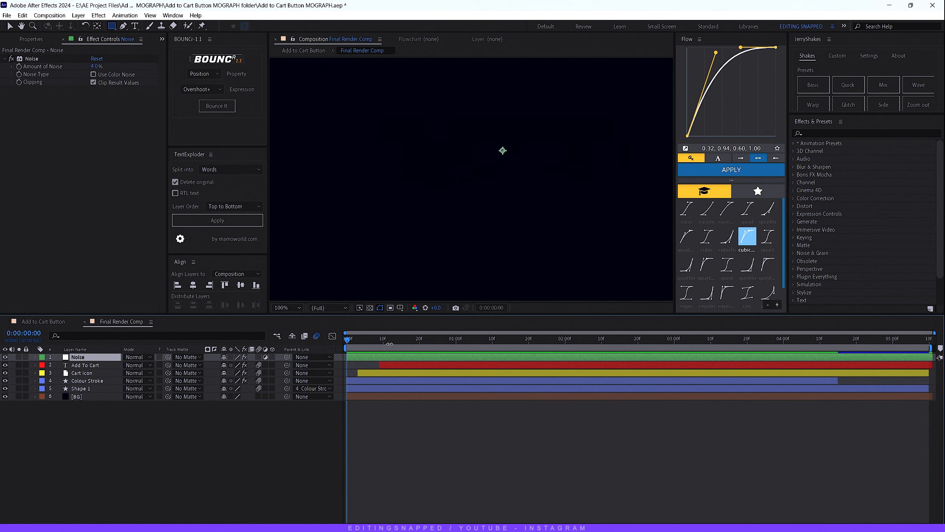
{"action": "left_click_drag", "start_coordinate": [384, 339], "coordinate": [613, 340]}
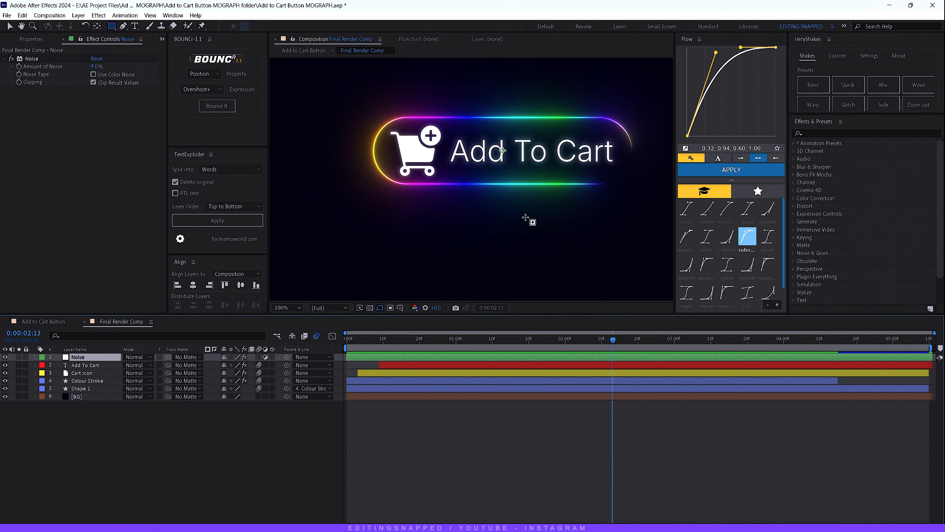
{"action": "scroll", "coordinate": [505, 193], "scroll_direction": "up", "scroll_amount": 2}
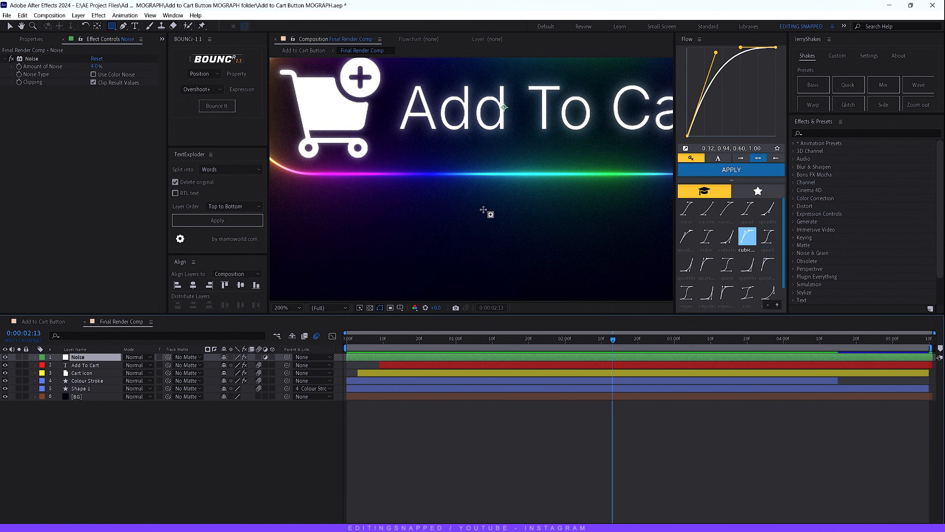
{"action": "key", "text": "shift+slash"}
- Review the effects on the Add To Cart and Cart Icon layers at frame 29, and return to the first frame with nothing selected
{"action": "left_click", "coordinate": [453, 340]}
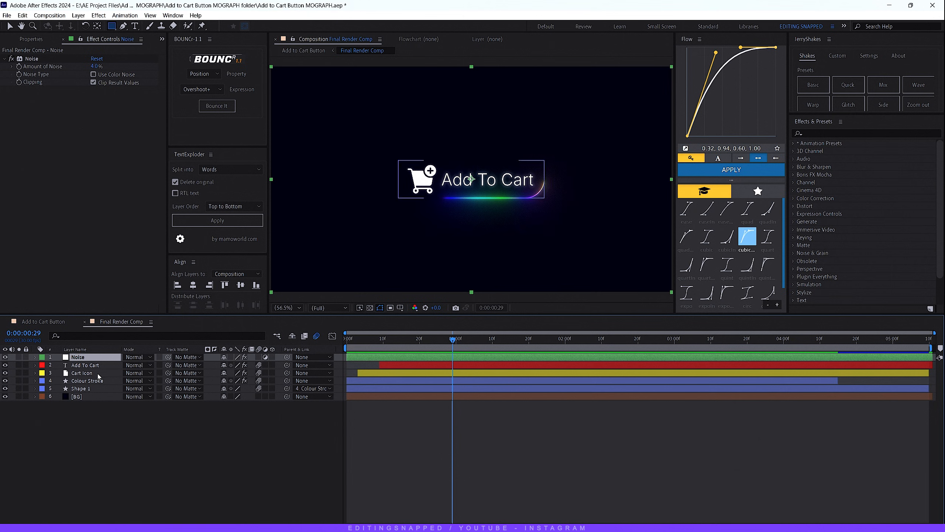
{"action": "left_click", "coordinate": [82, 366]}
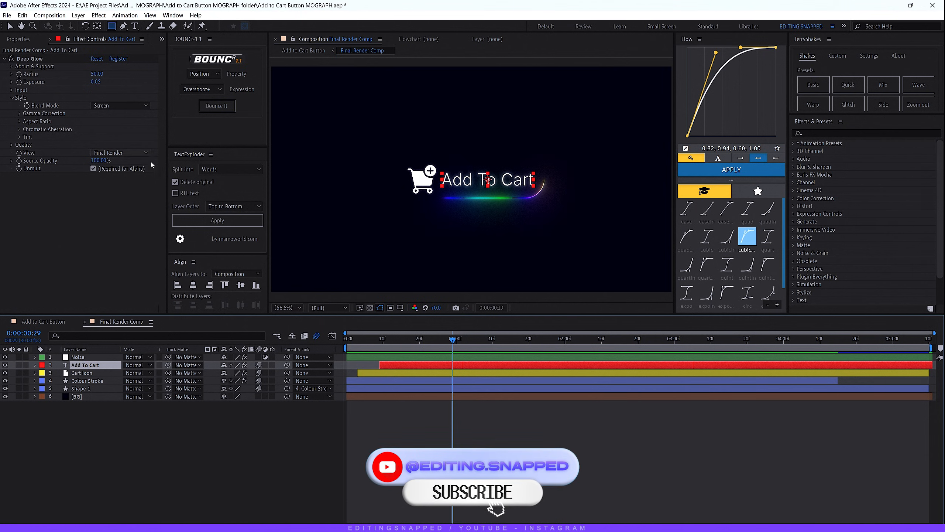
{"action": "left_click", "coordinate": [78, 374]}
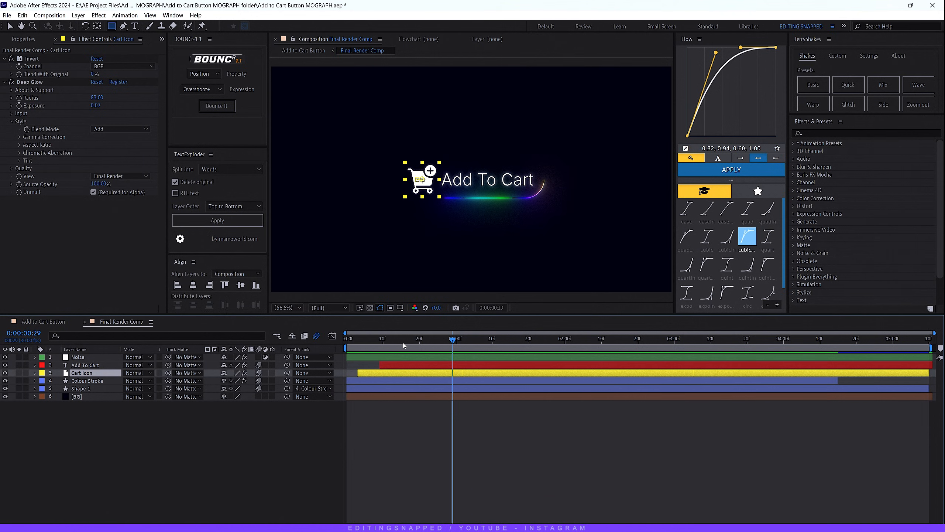
{"action": "left_click_drag", "start_coordinate": [450, 340], "coordinate": [342, 343]}
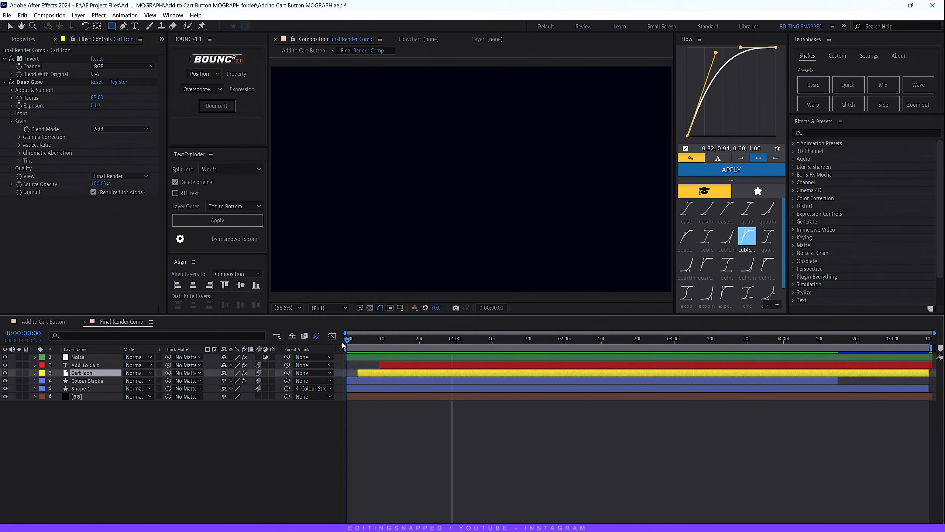
{"action": "left_click", "coordinate": [245, 462]}
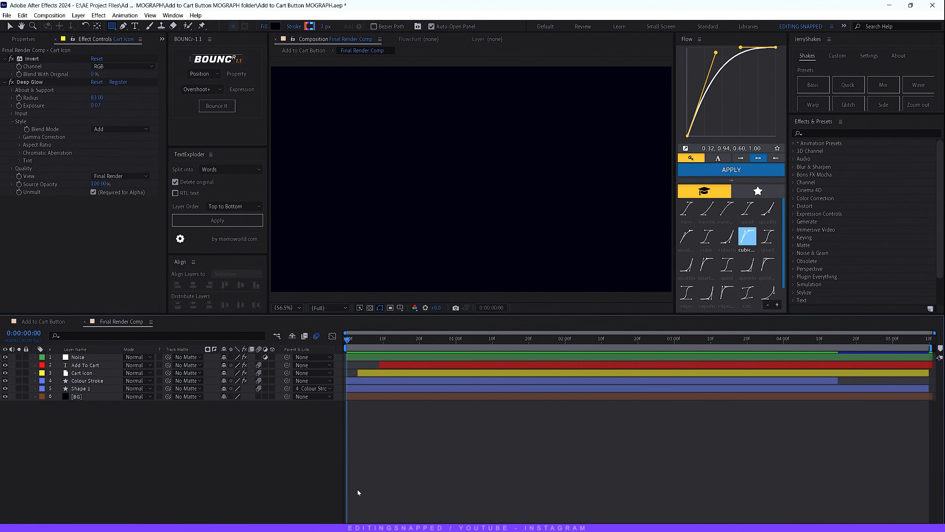
{"action": "mouse_move", "coordinate": [362, 340]}
{"action": "left_mouse_down"}
{"action": "mouse_move", "coordinate": [773, 346]}
{"action": "mouse_move", "coordinate": [334, 372]}
{"action": "left_mouse_up"}
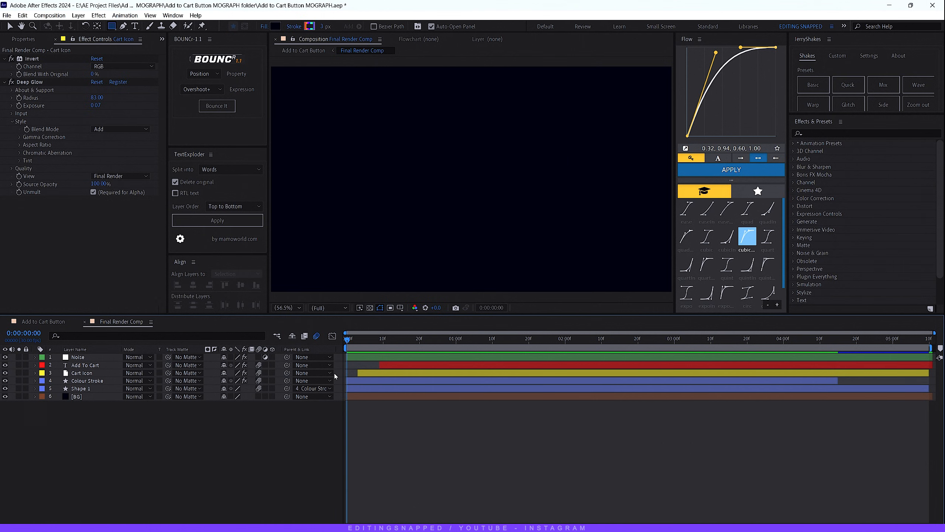